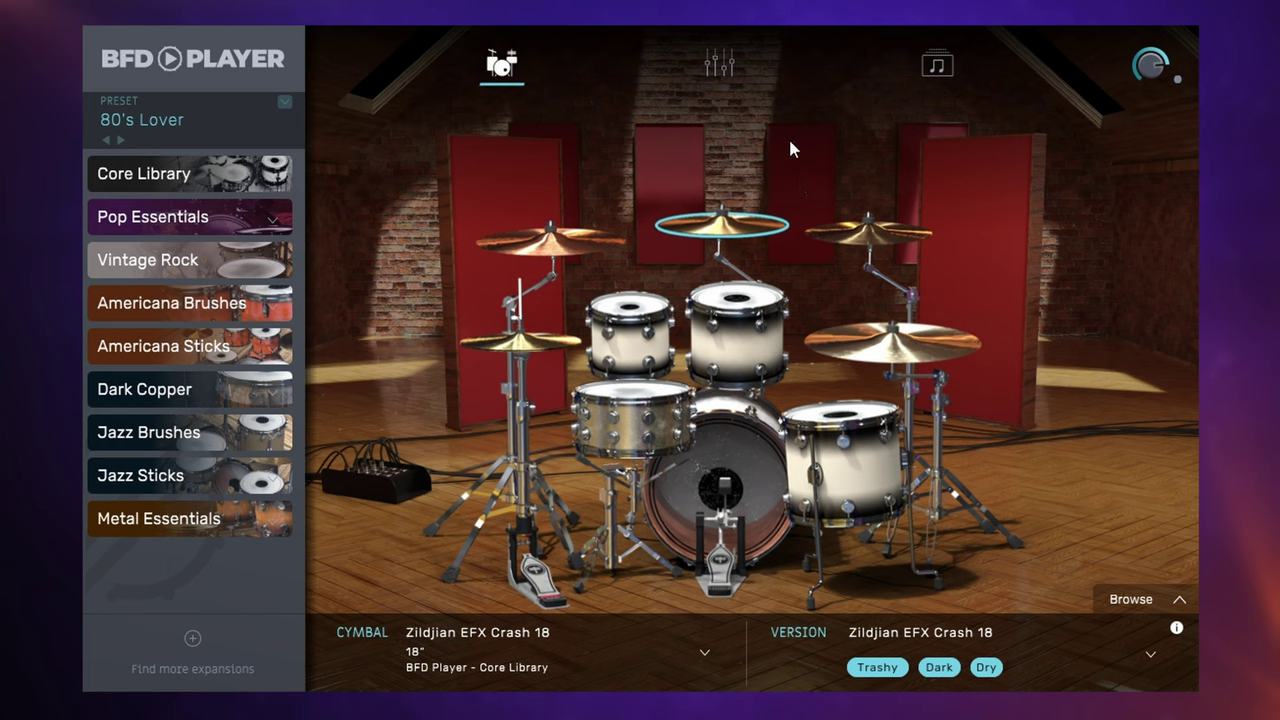
- Expand the Core Library and preview the Davey Big Boots and Dry Pop presets, stopping each
left_click(188, 175)
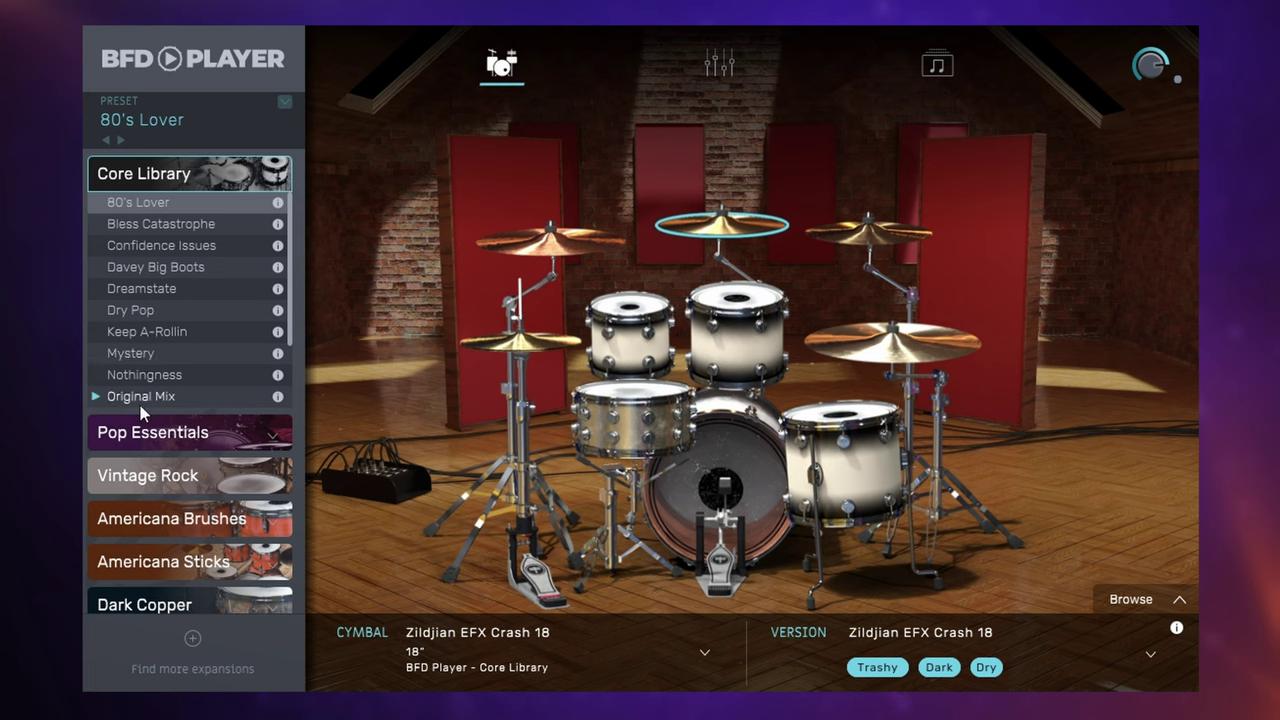
left_click(96, 268)
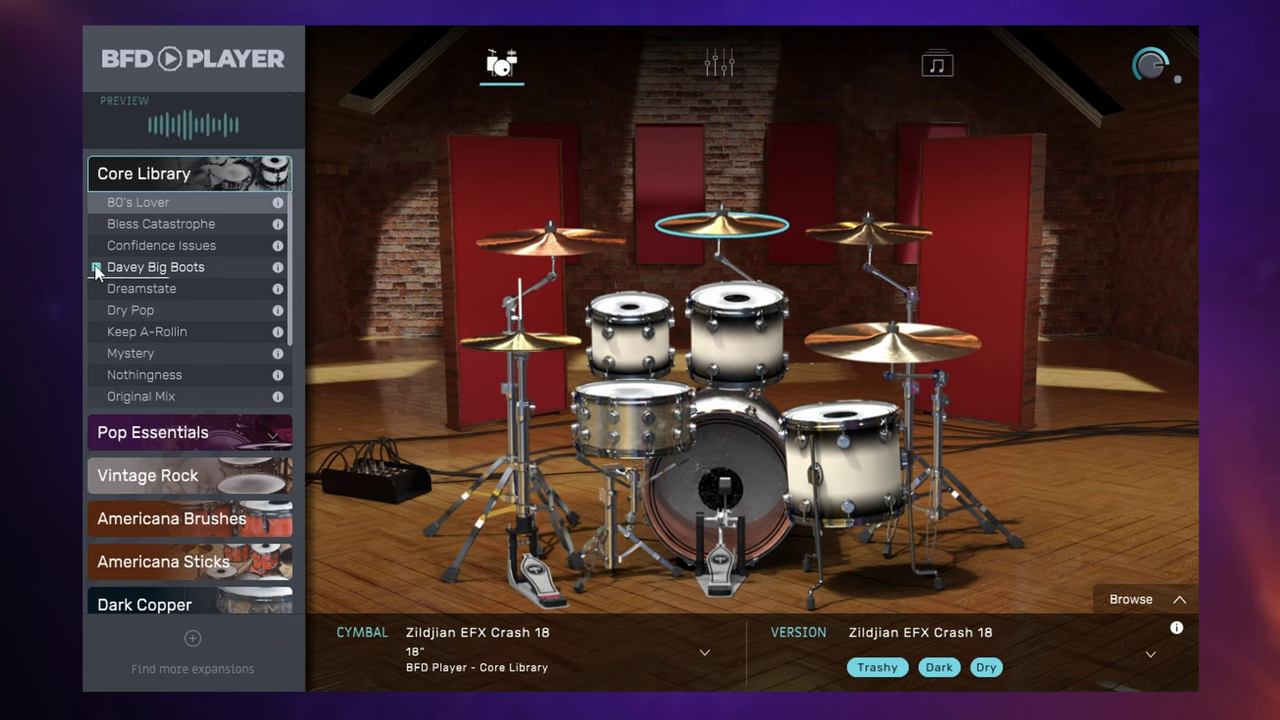
left_click(96, 268)
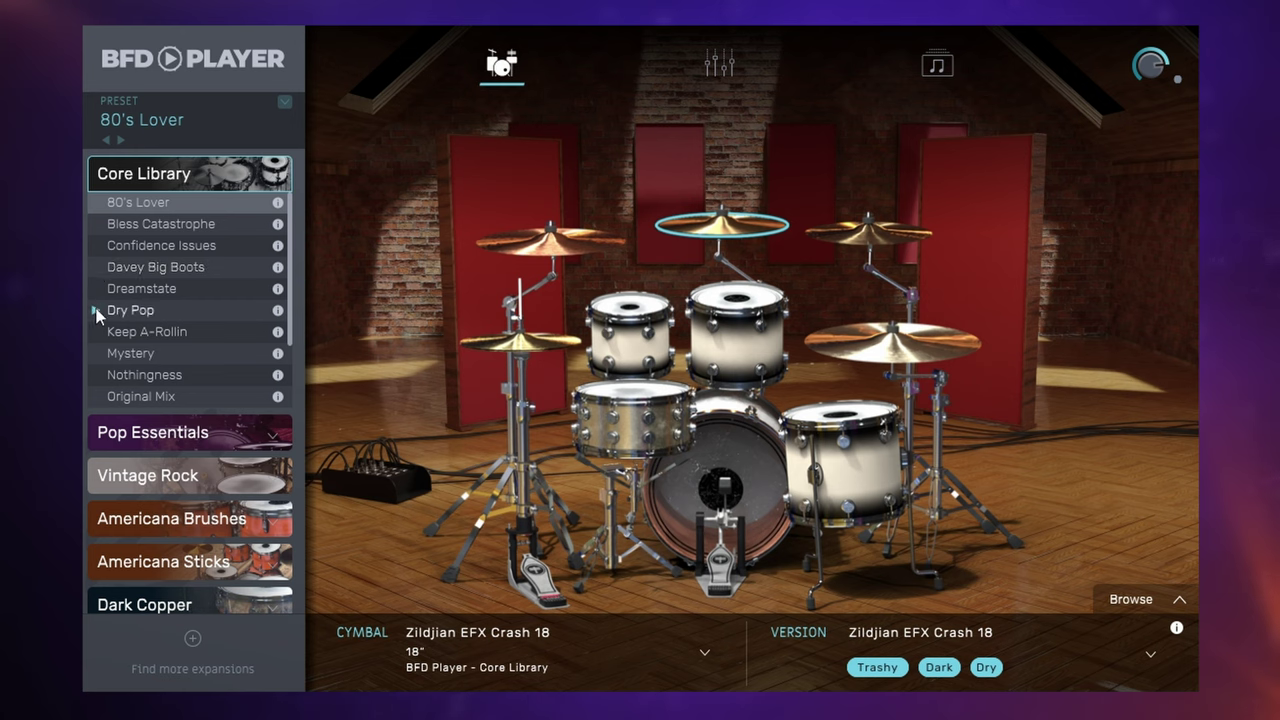
left_click(96, 311)
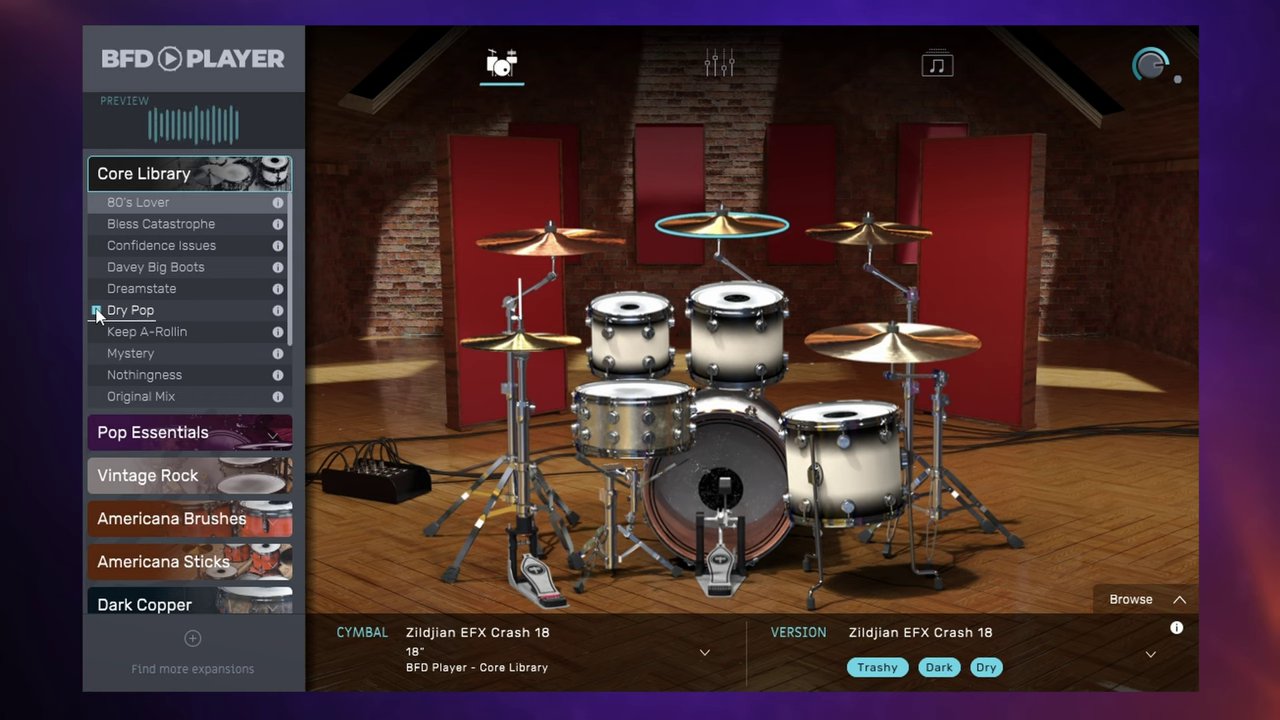
left_click(96, 311)
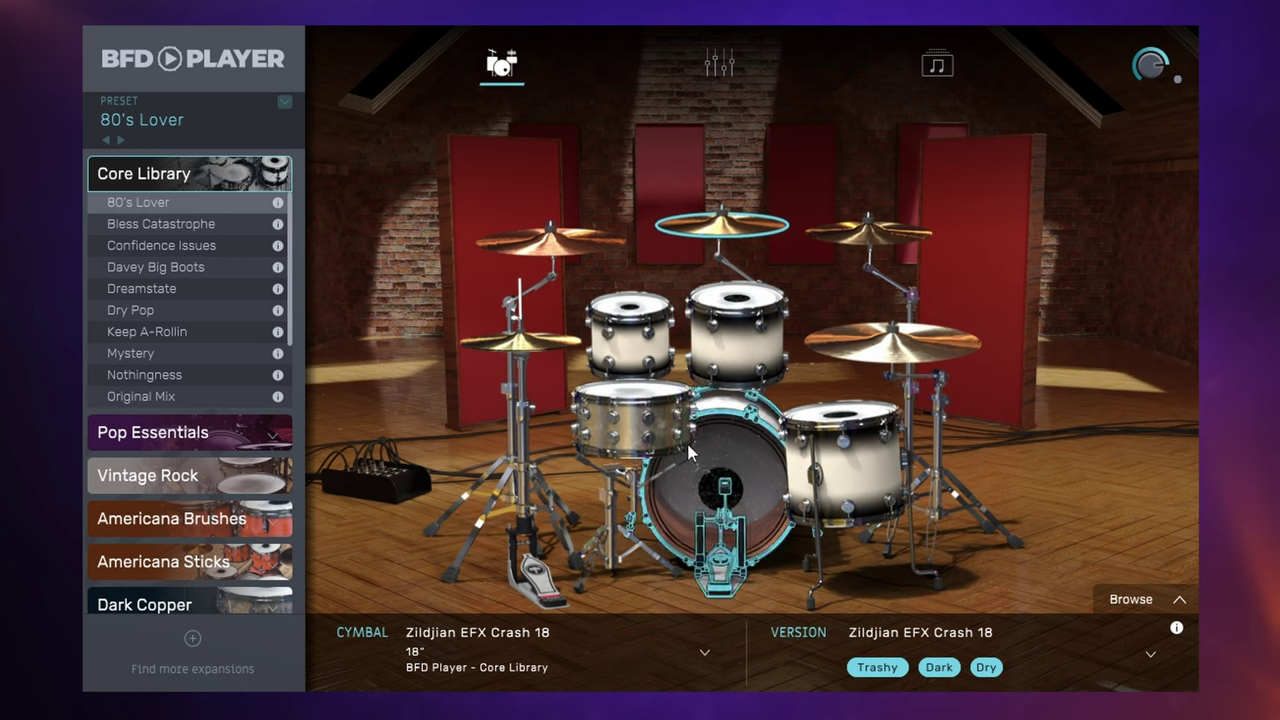
left_click(652, 422)
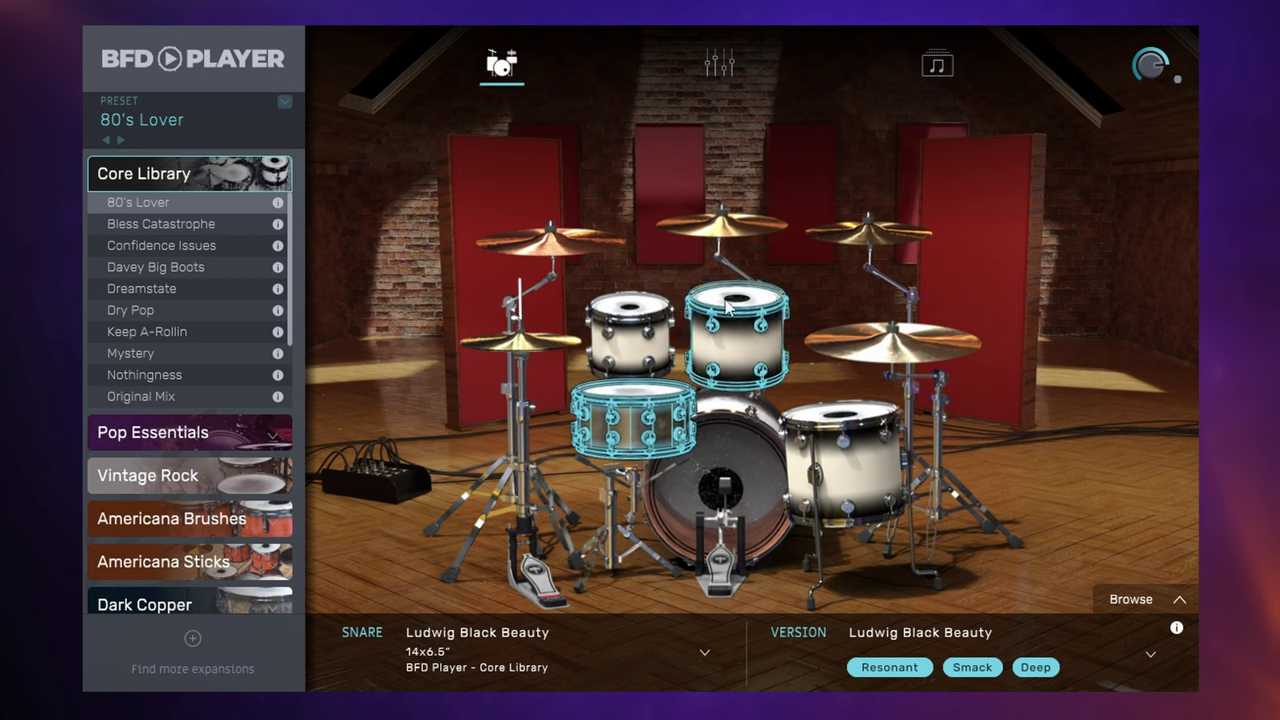
left_click(703, 651)
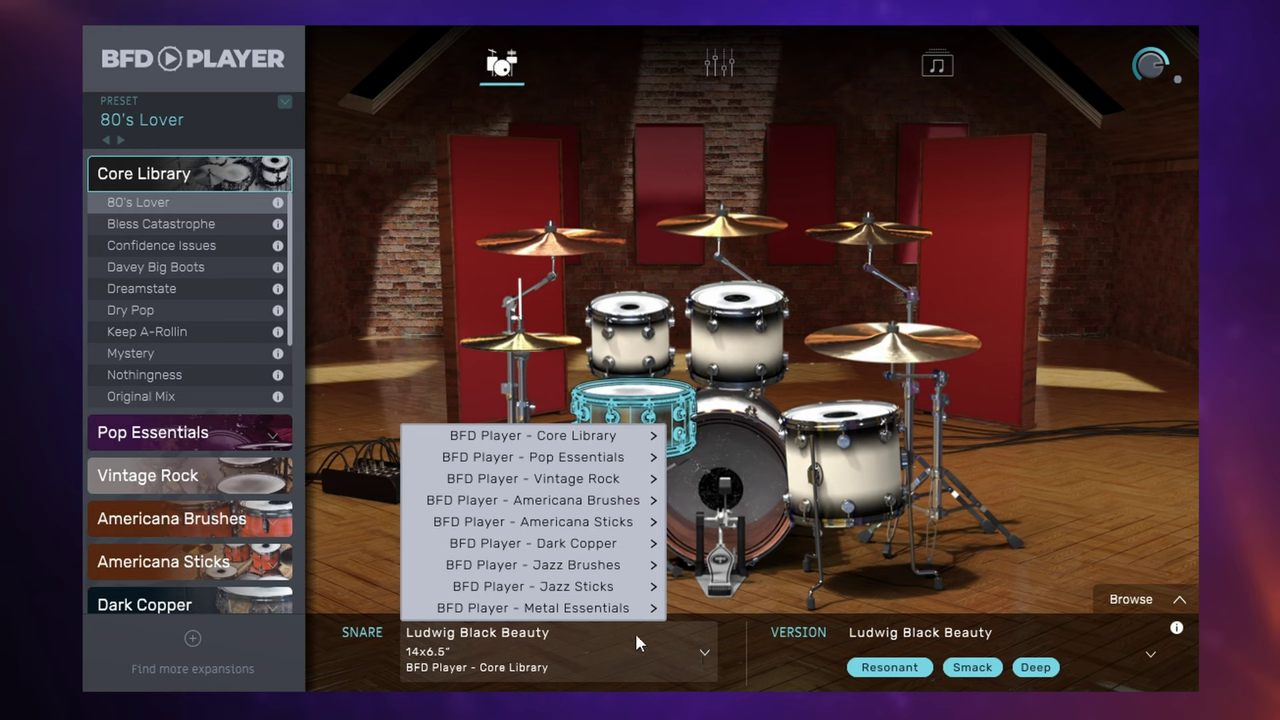
mouse_move(599, 462)
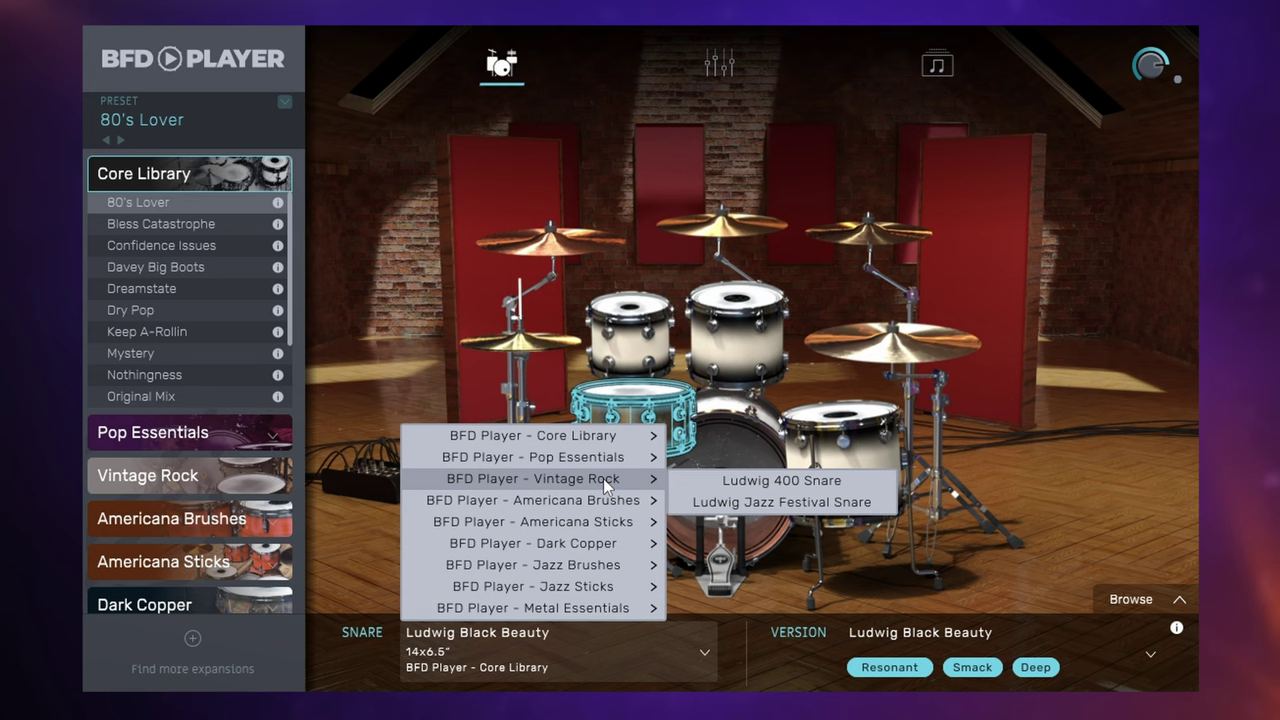
mouse_move(590, 441)
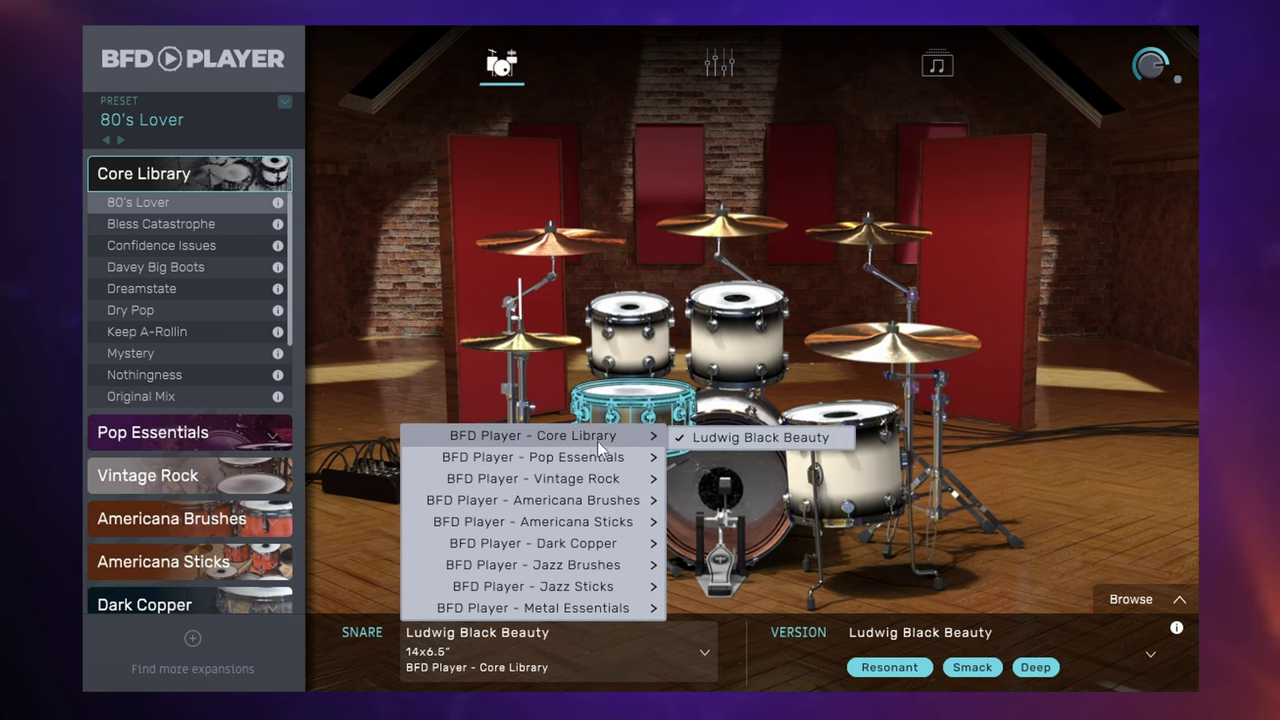
mouse_move(597, 570)
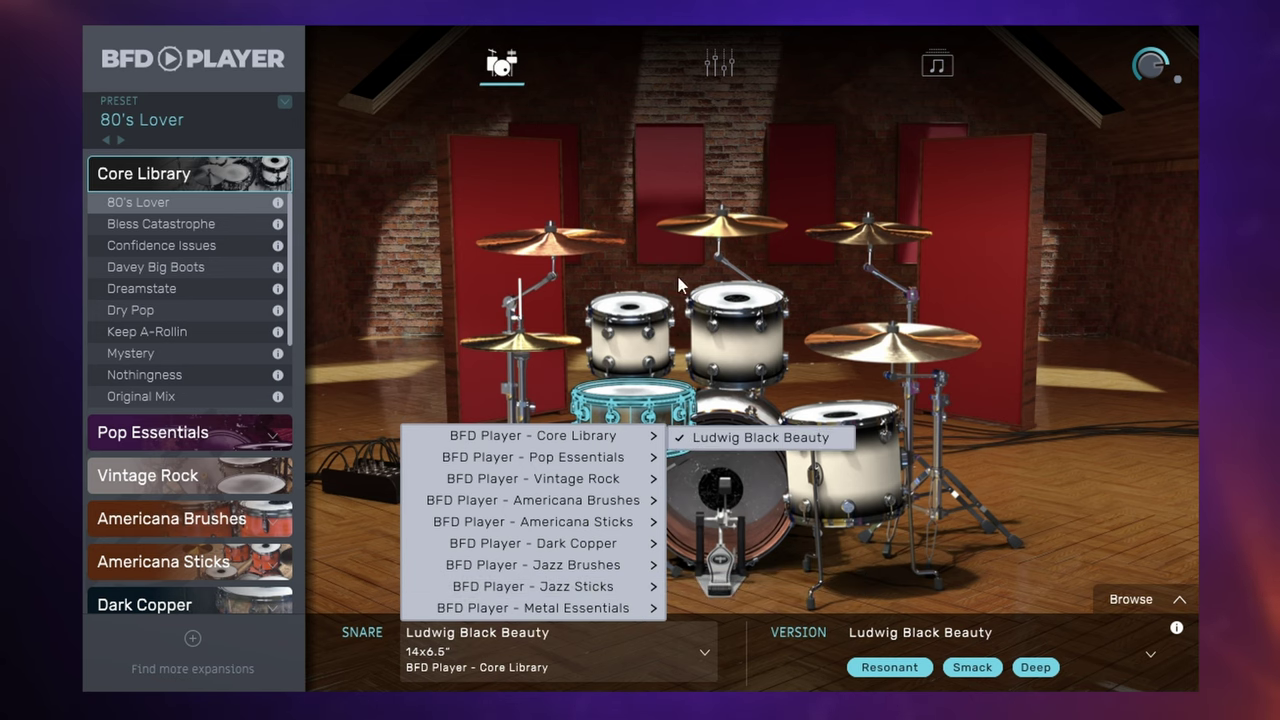
left_click(720, 232)
left_click(720, 232)
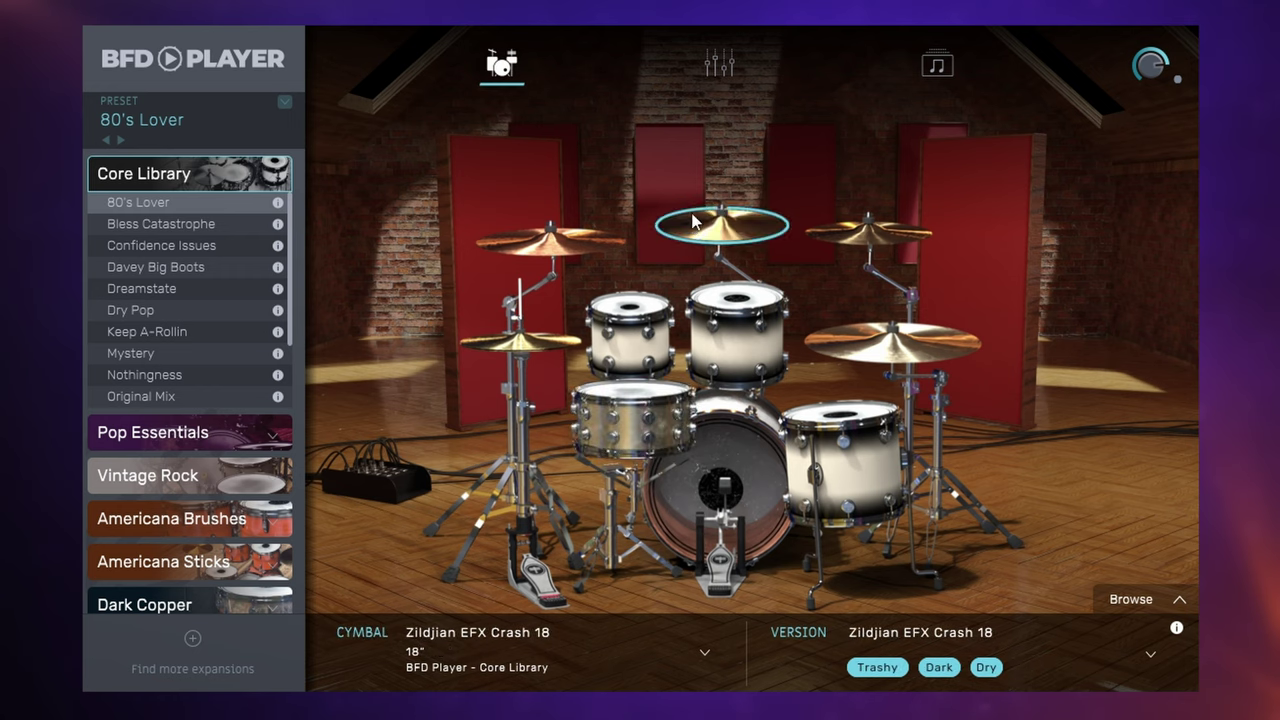
left_click(668, 652)
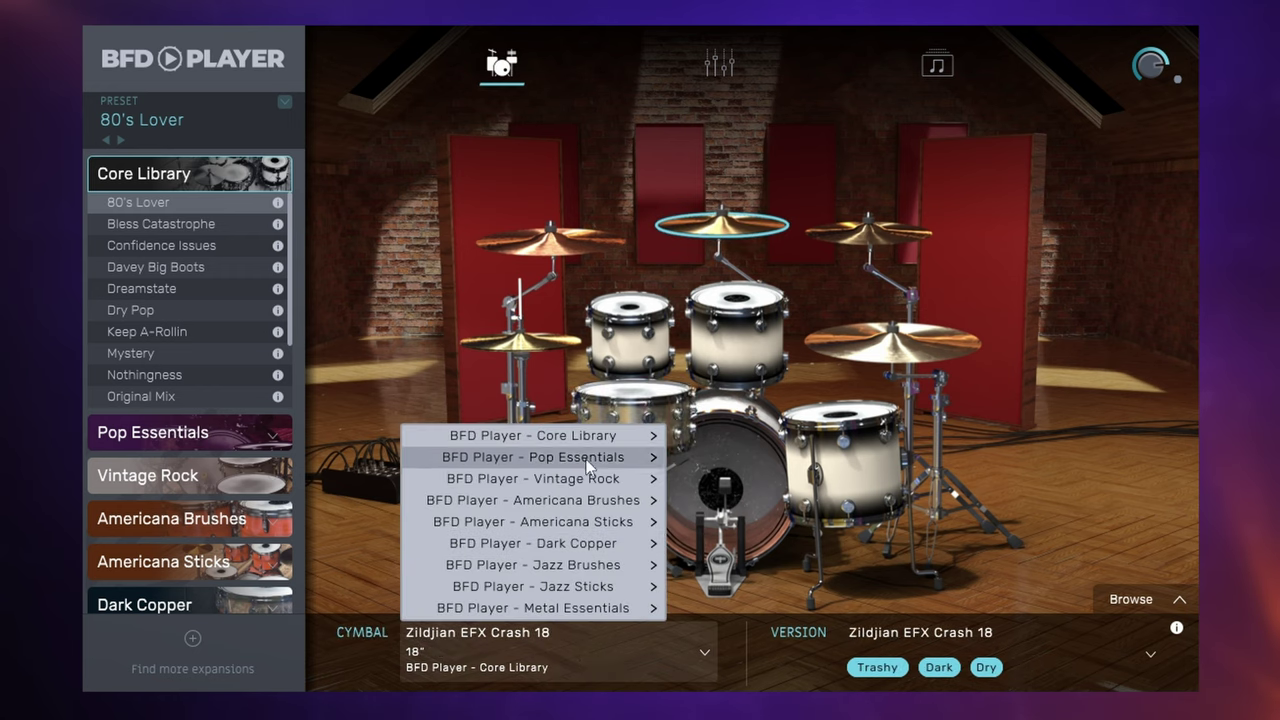
mouse_move(600, 436)
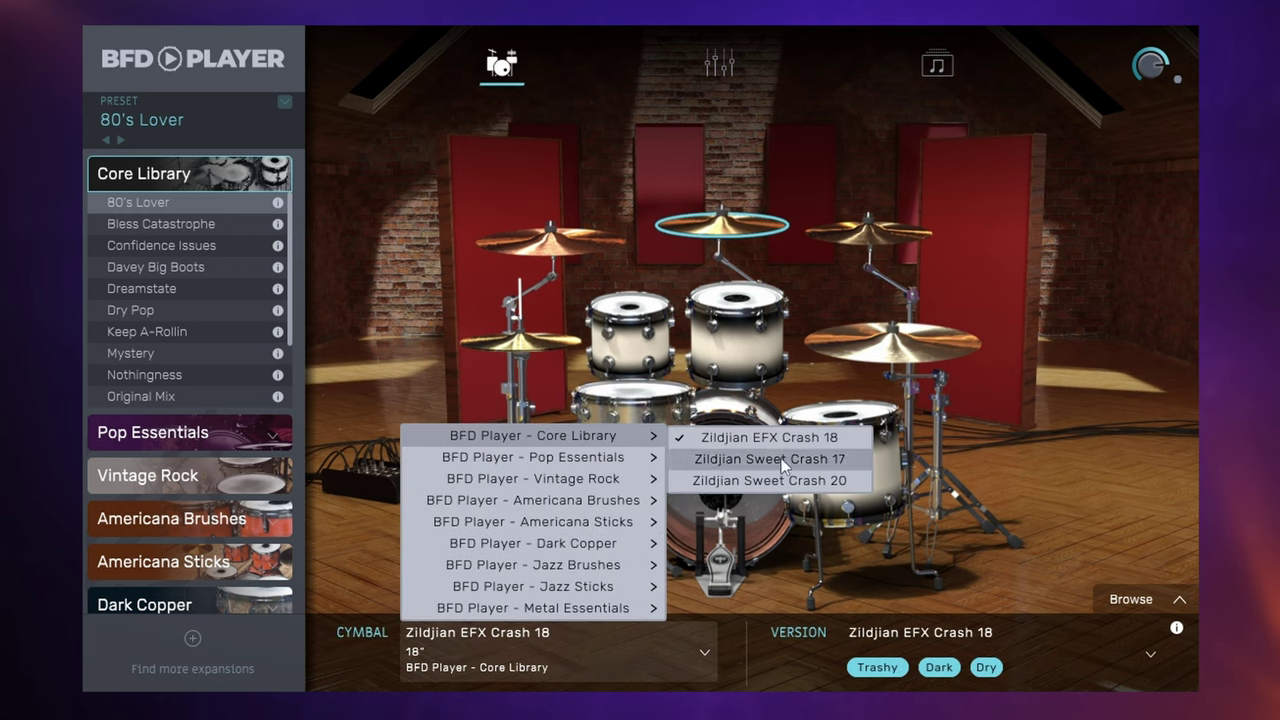
left_click(1074, 395)
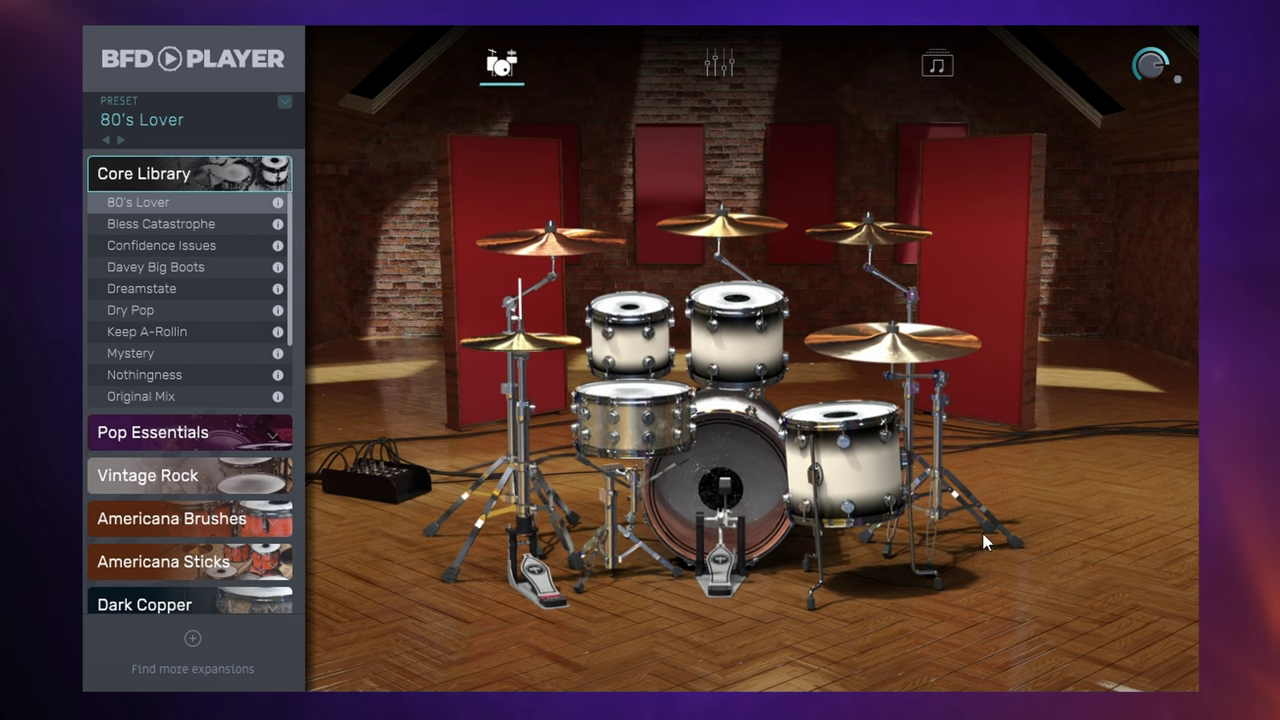
left_click(740, 230)
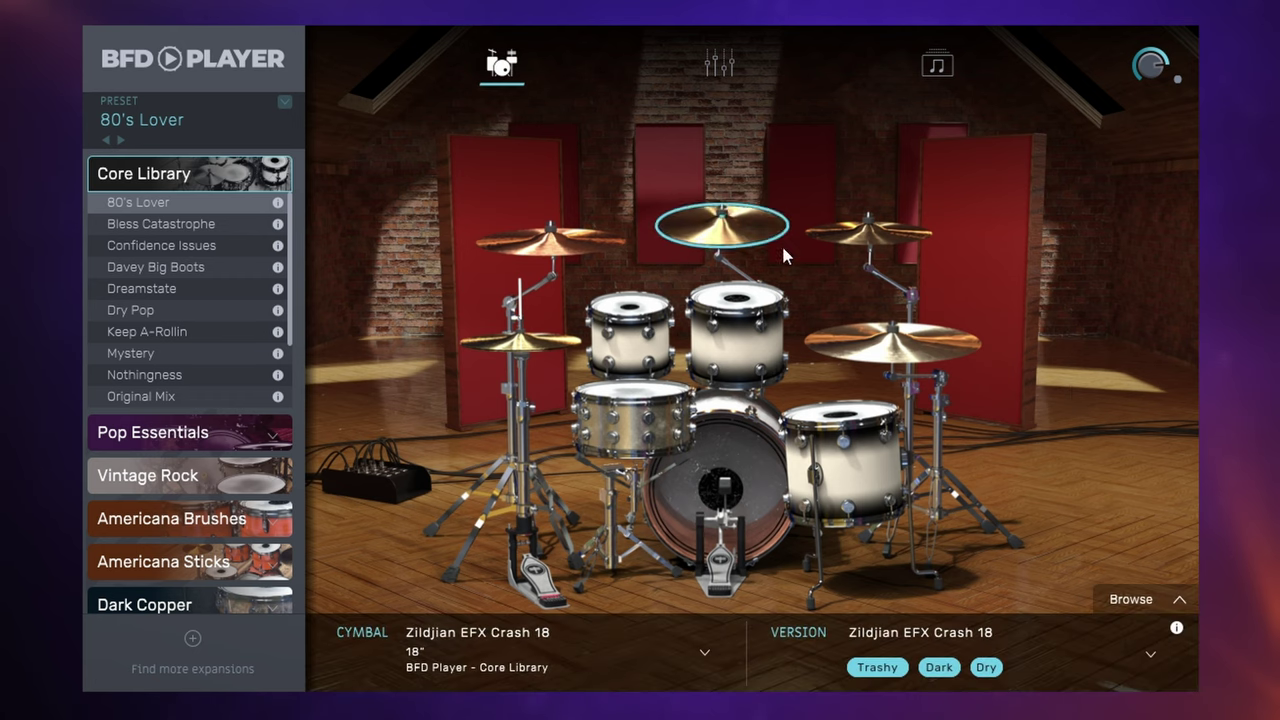
- Open the full cymbal browser for Crash 1, then close it without changes
left_click(1146, 600)
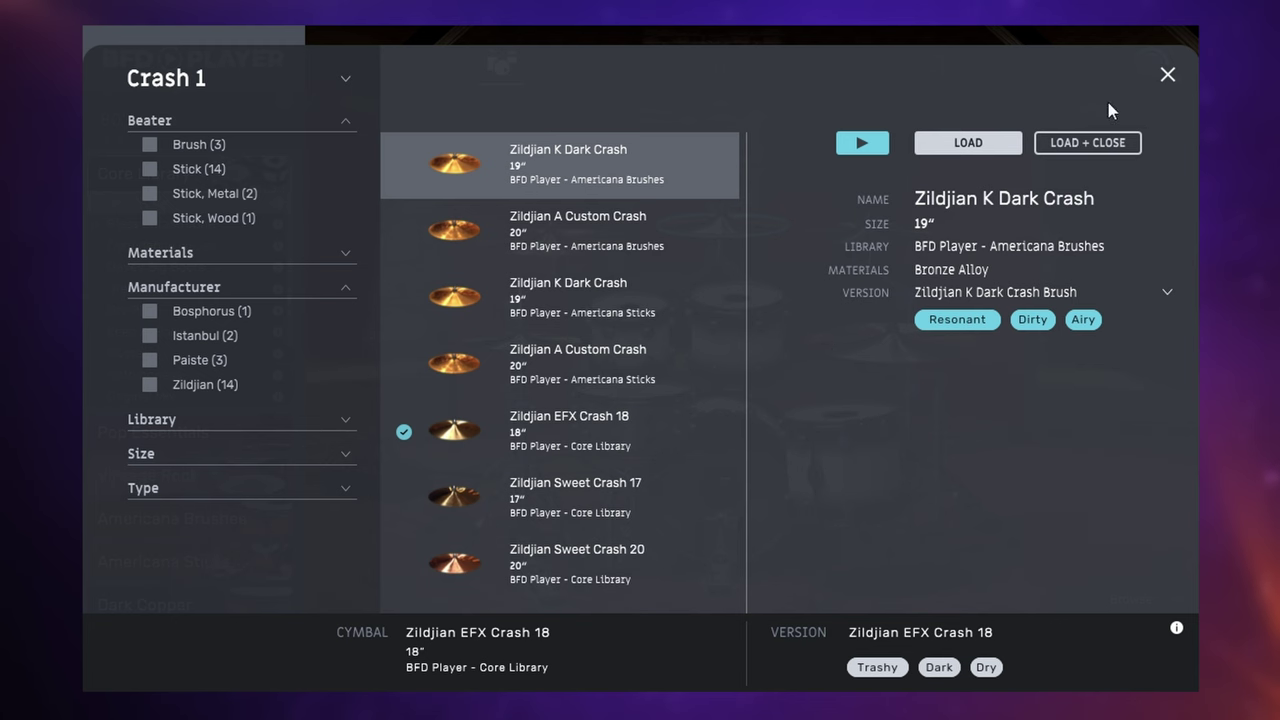
left_click(1168, 76)
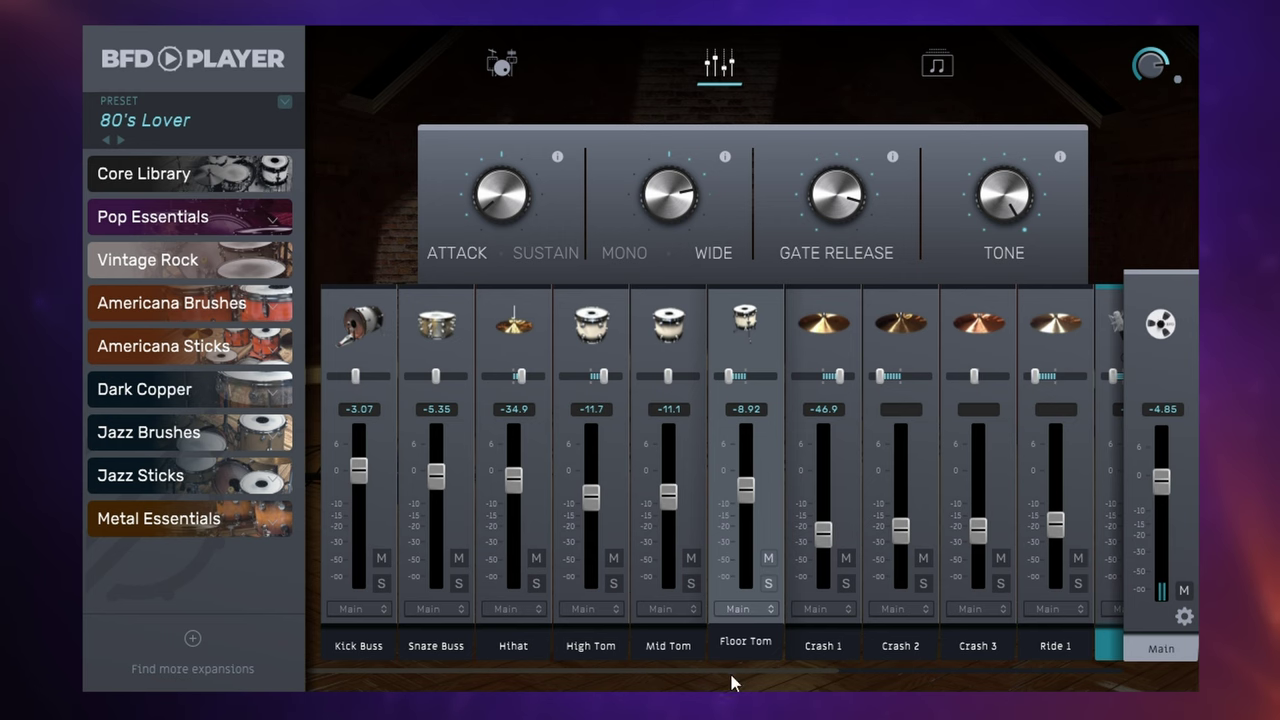
left_click_drag(782, 679, 1111, 662)
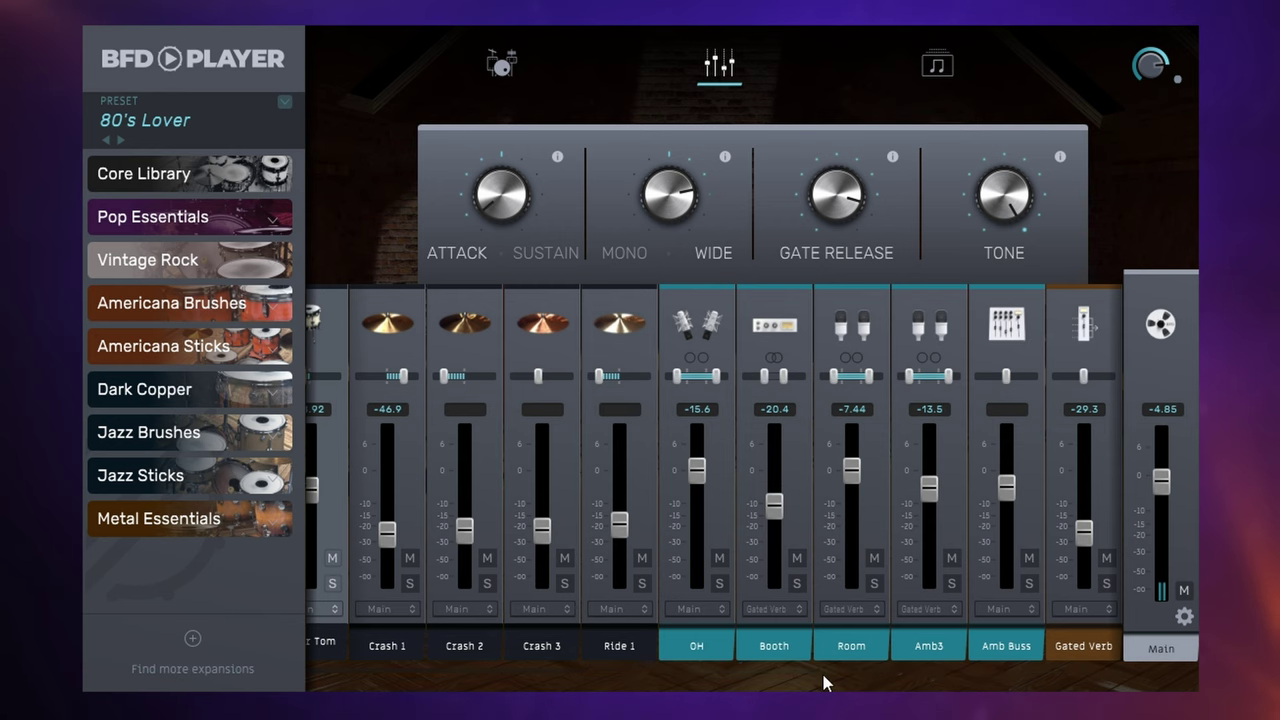
left_click_drag(825, 672, 383, 672)
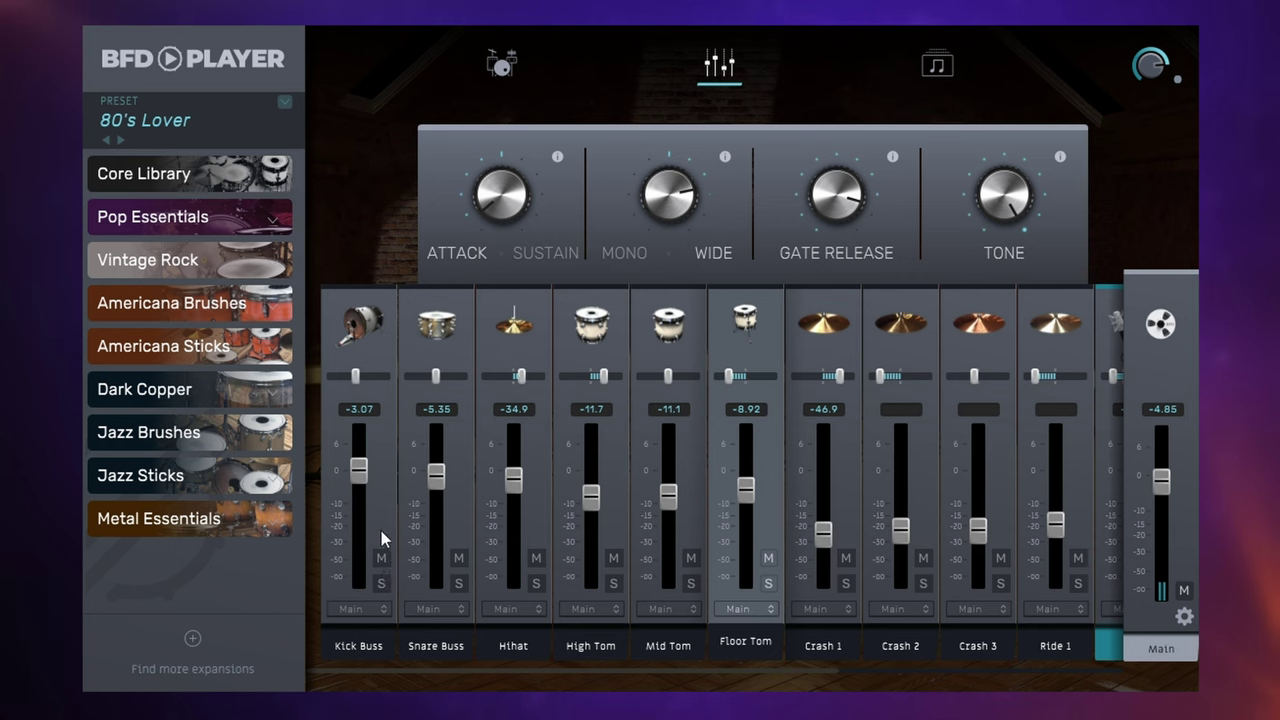
mouse_move(519, 190)
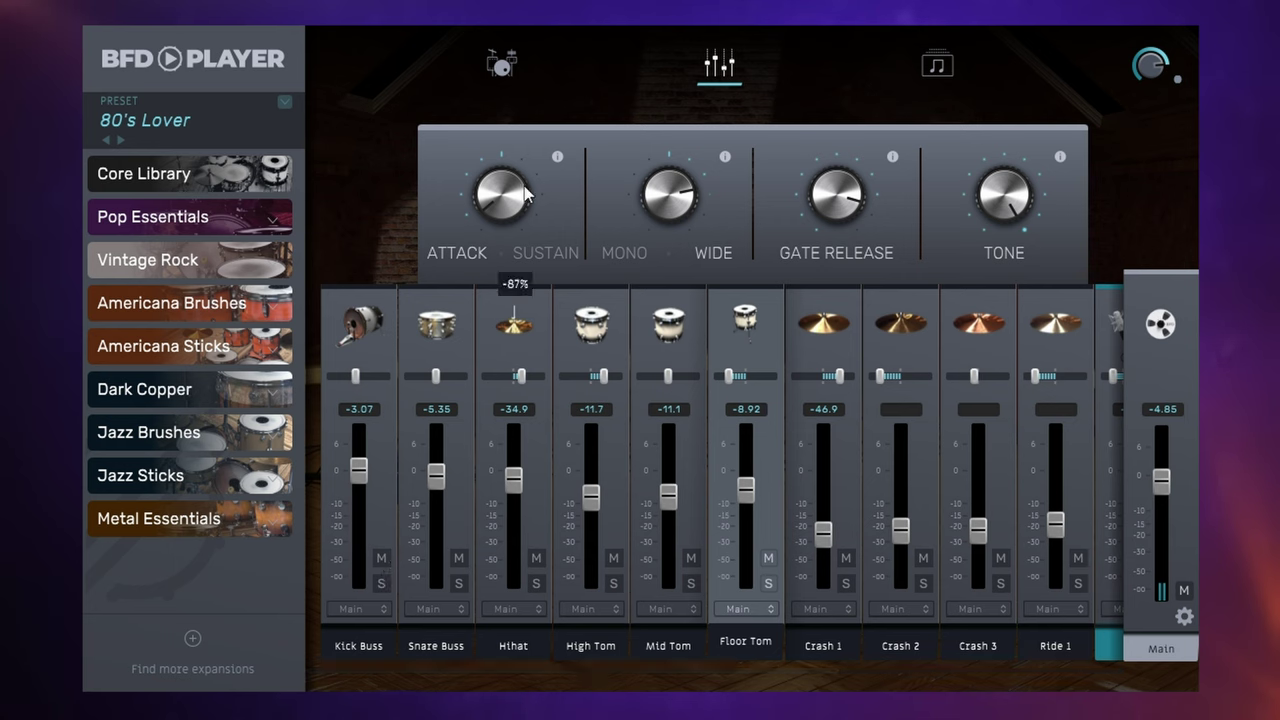
mouse_move(1014, 216)
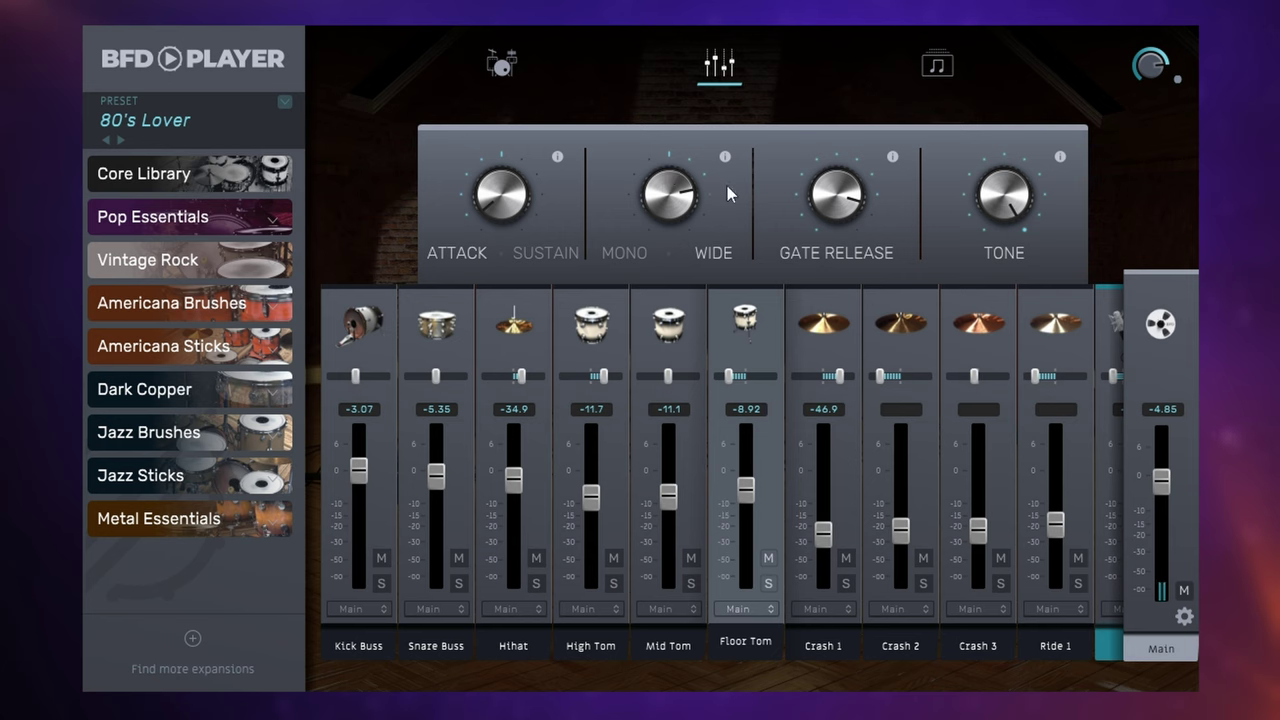
mouse_move(745, 166)
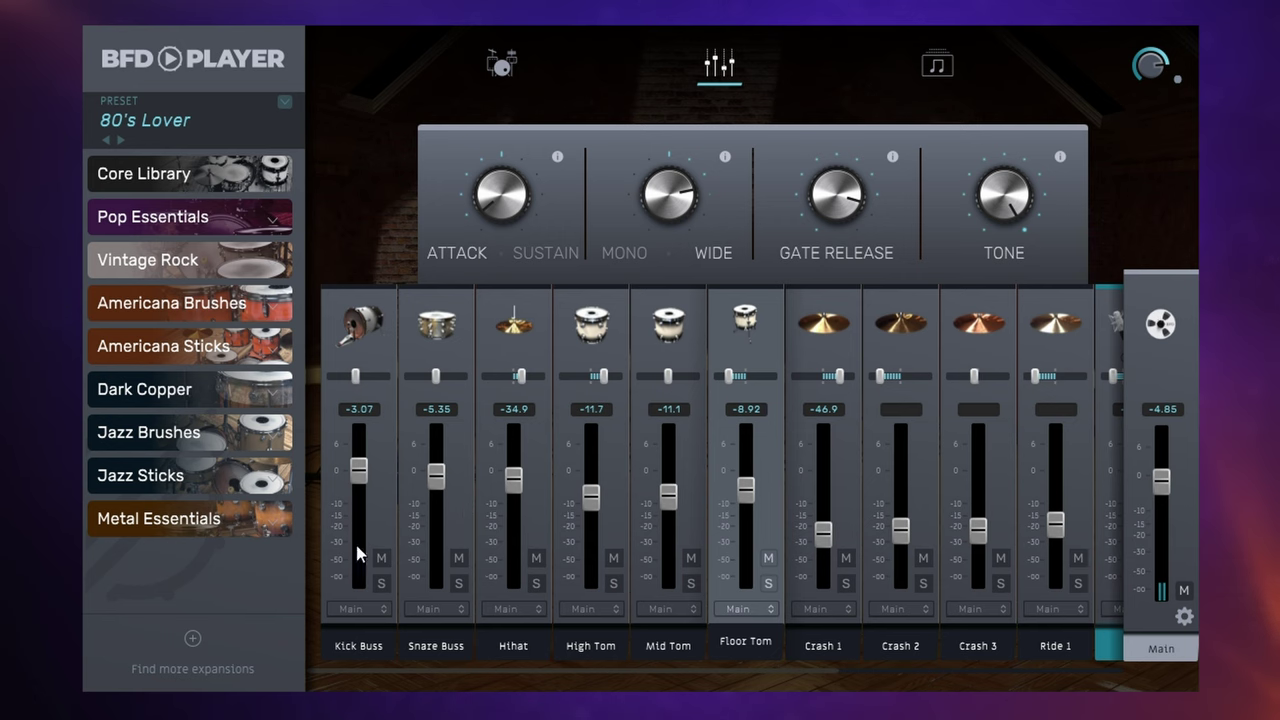
- Check the Snare channel's output routing options and leave it routed to Main
left_click(440, 612)
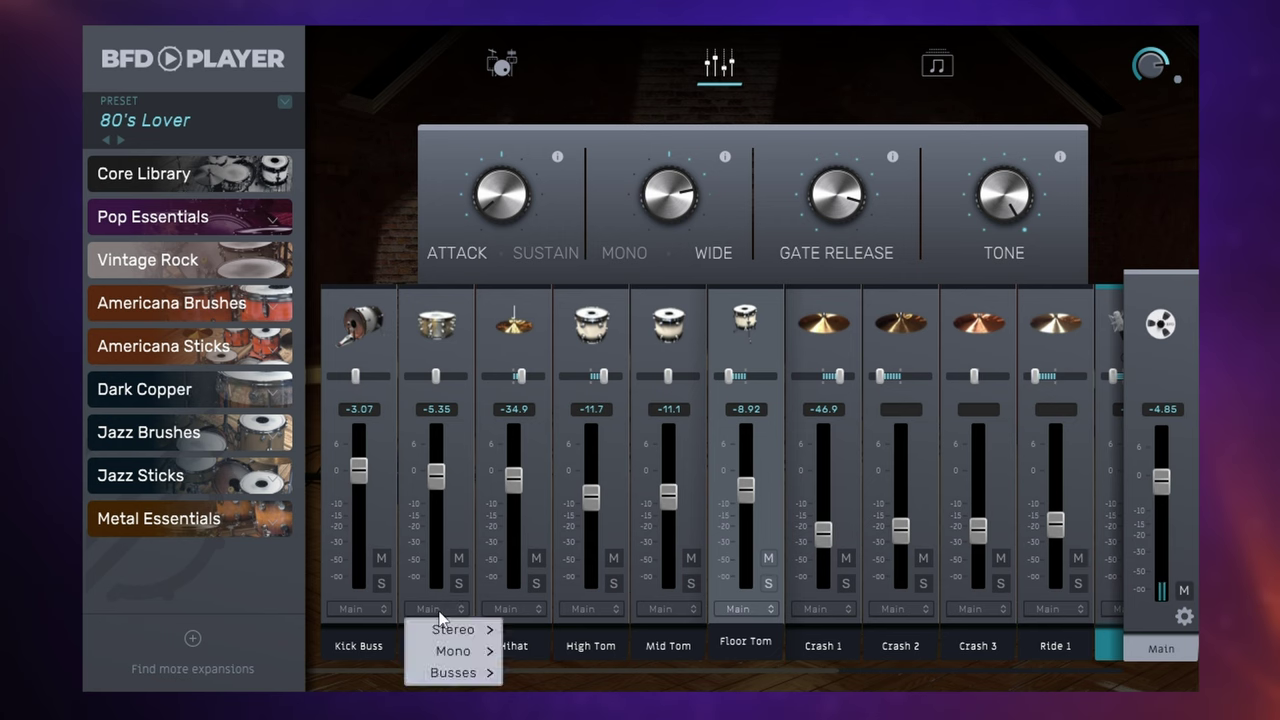
mouse_move(447, 631)
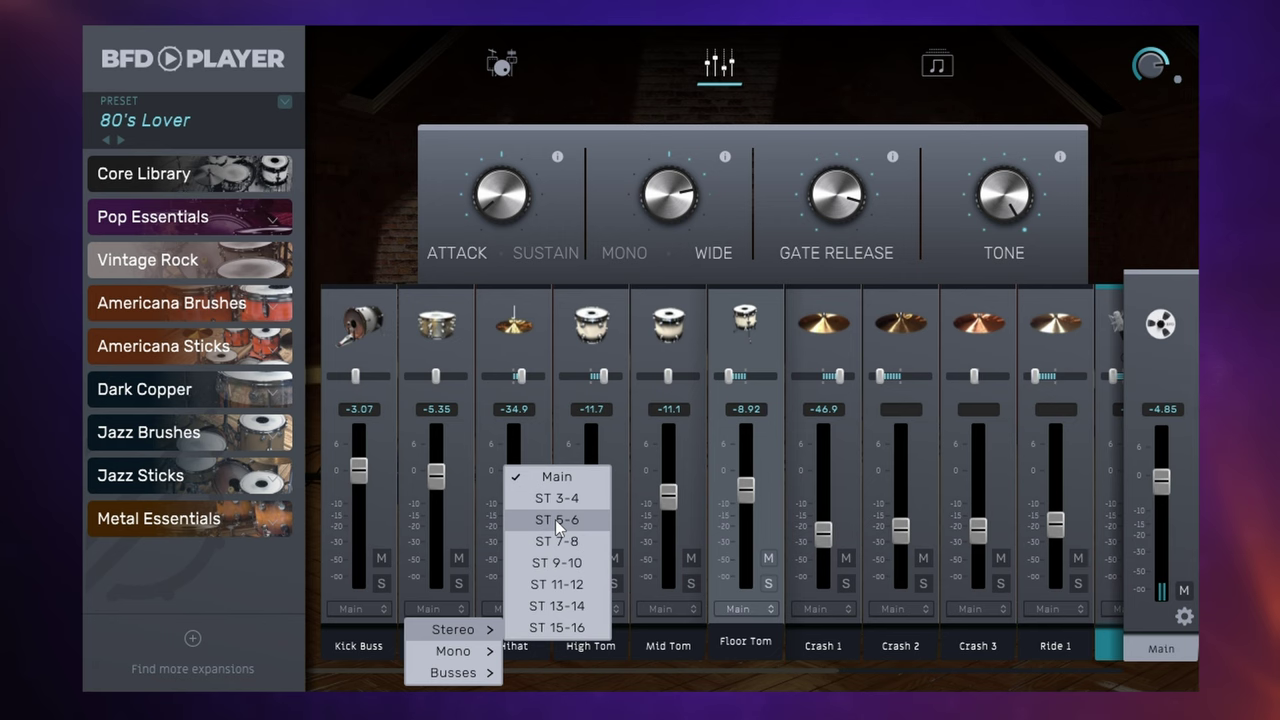
left_click(625, 686)
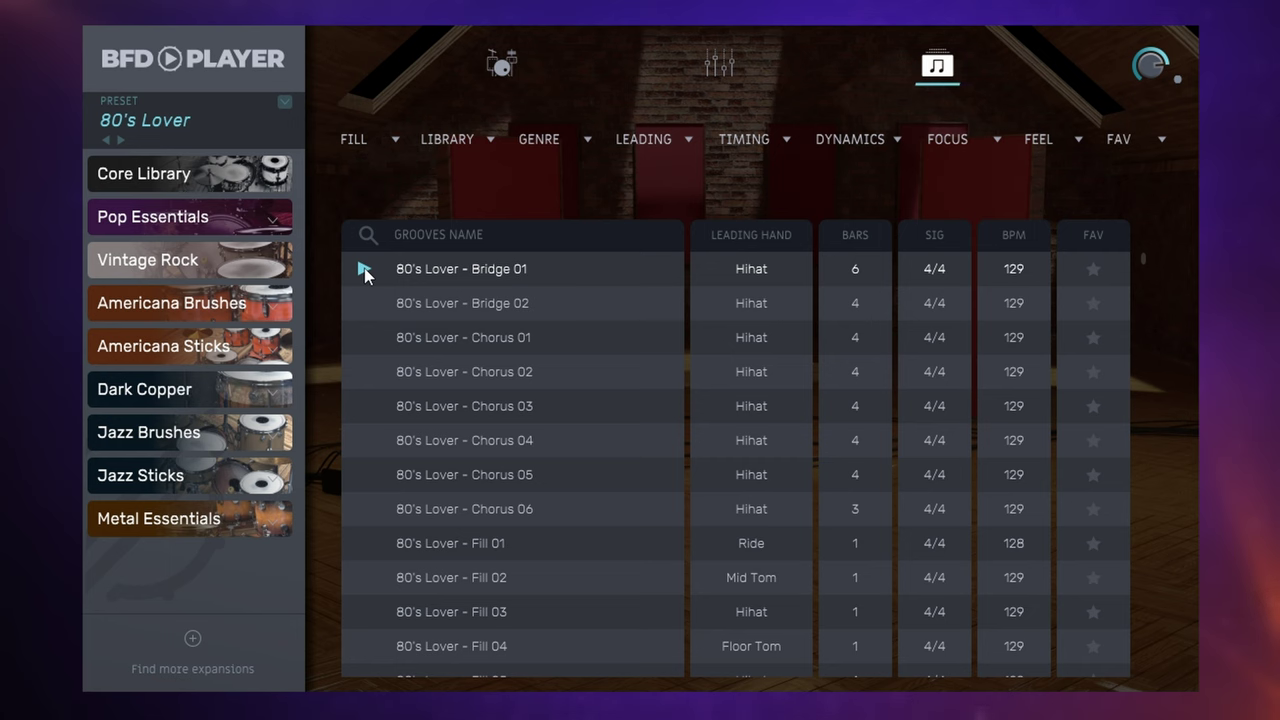
mouse_move(449, 267)
left_mouse_down()
mouse_move(360, 166)
mouse_move(222, 125)
mouse_move(451, 278)
left_mouse_up()
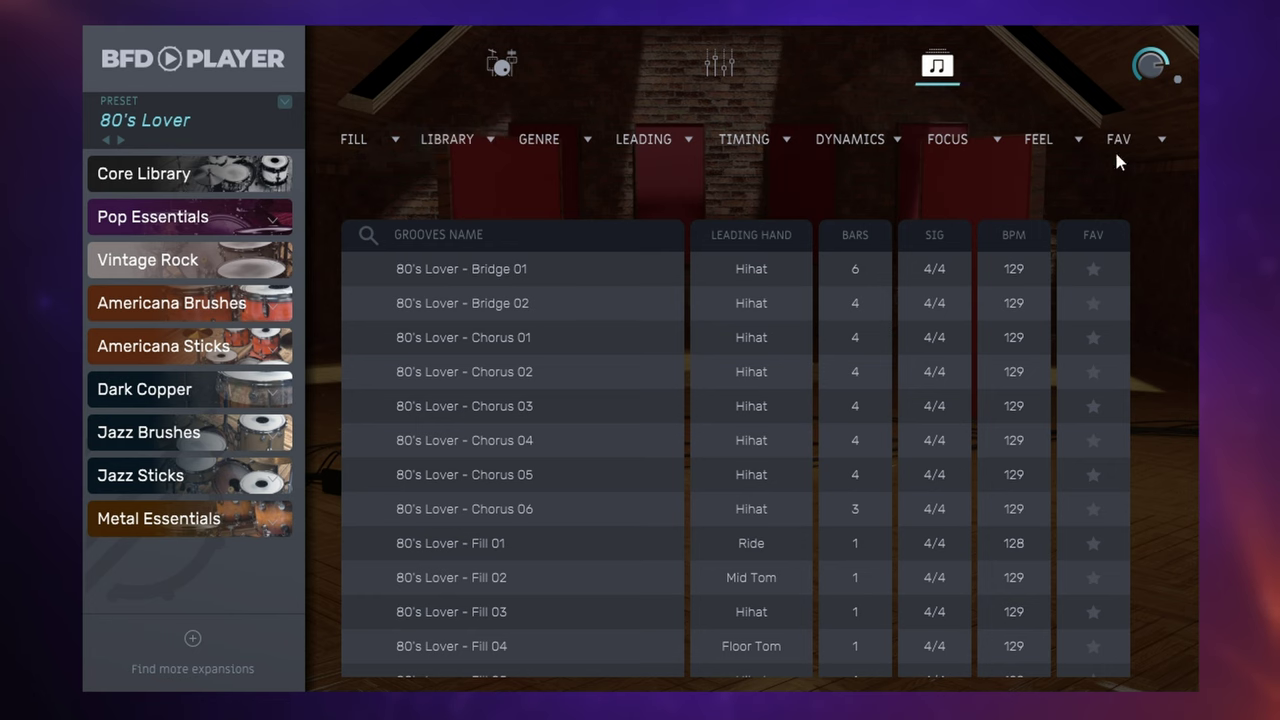
- Filter the grooves to Rock genre and Straight timing, sorted by number of bars
left_click(579, 140)
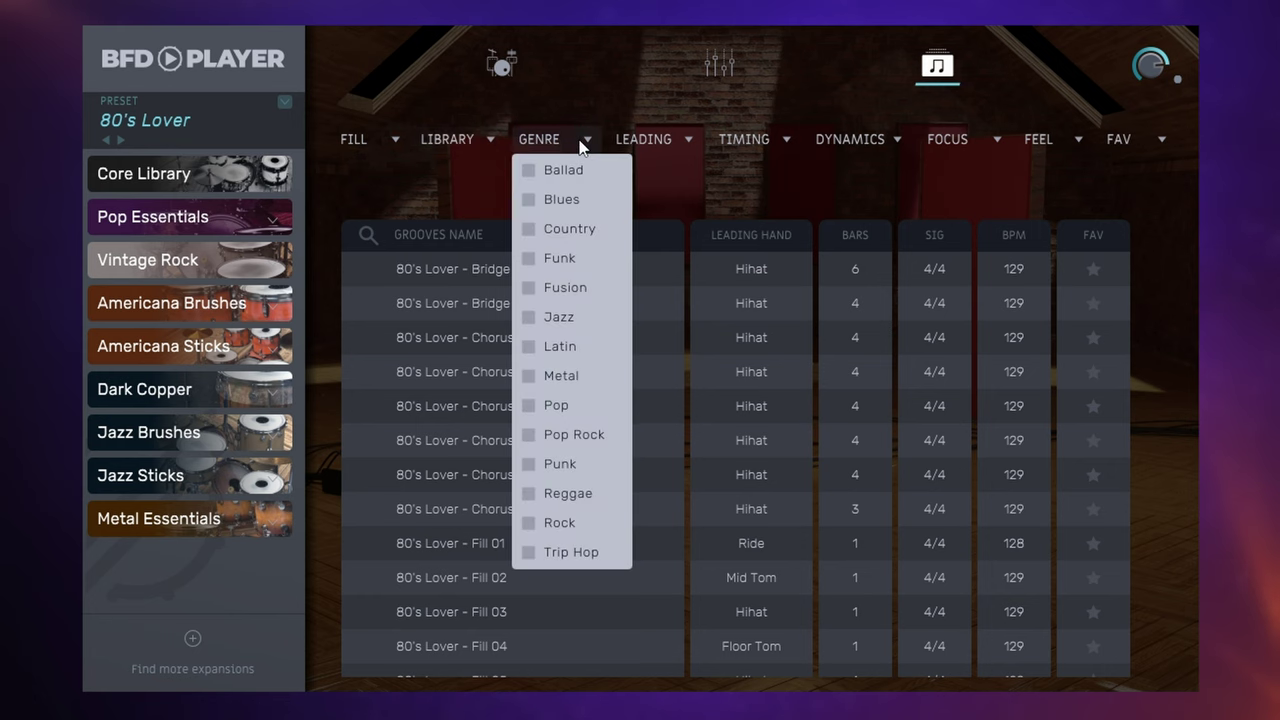
left_click(531, 523)
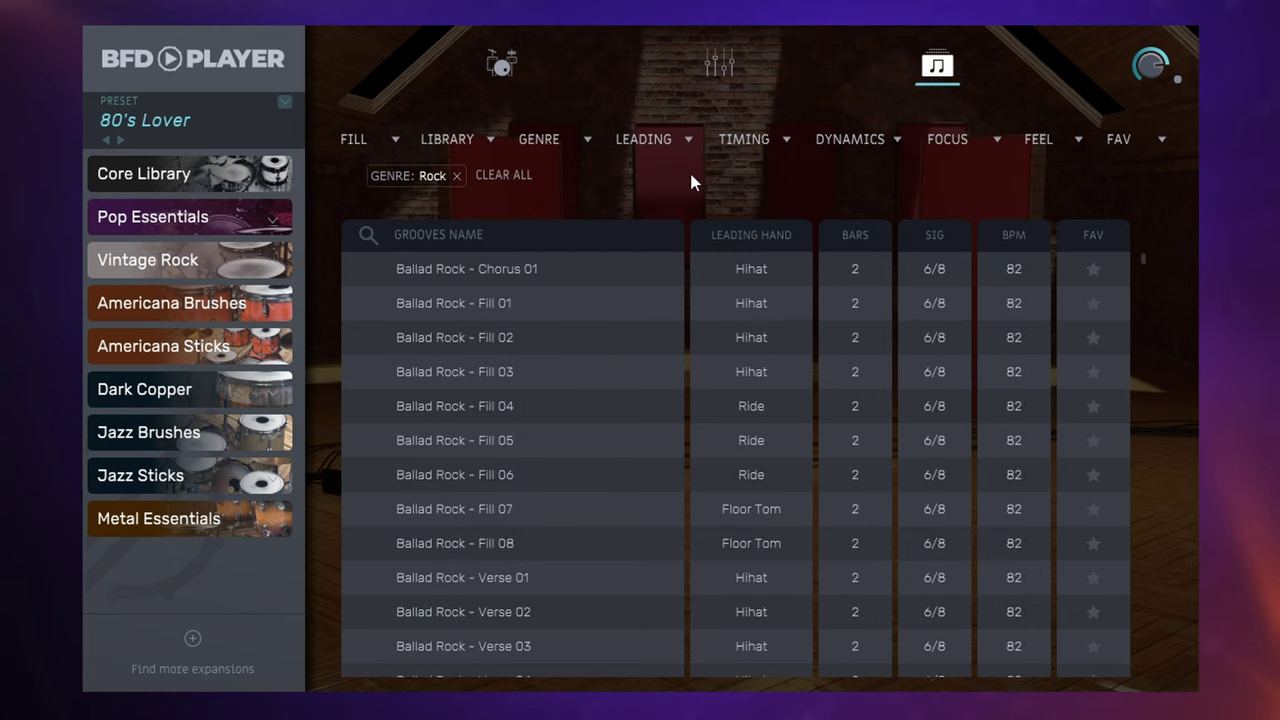
left_click(783, 145)
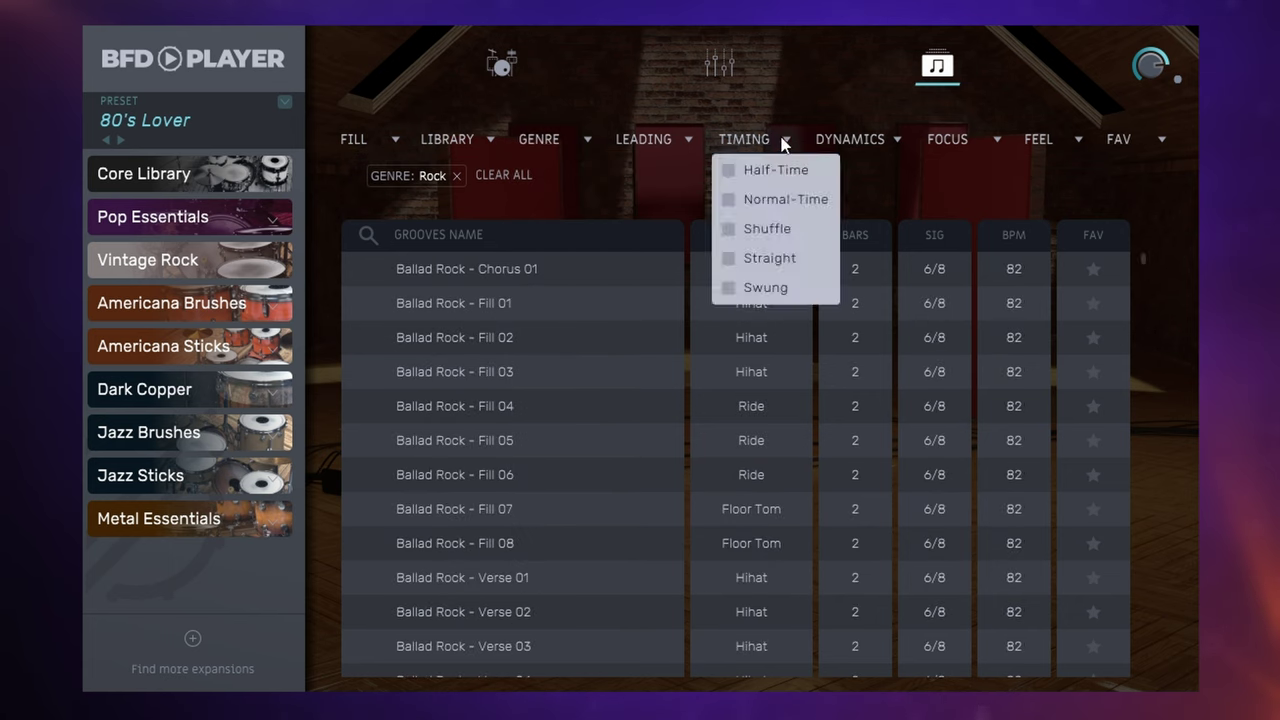
left_click(731, 258)
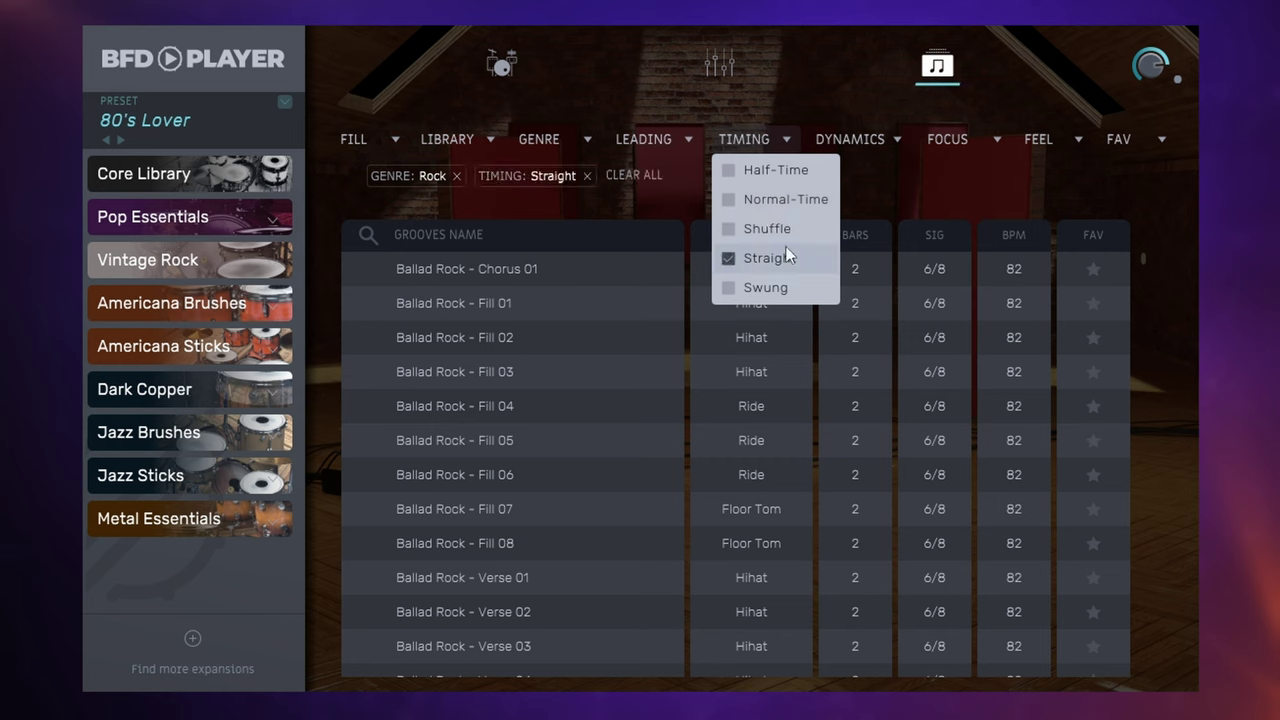
left_click(925, 171)
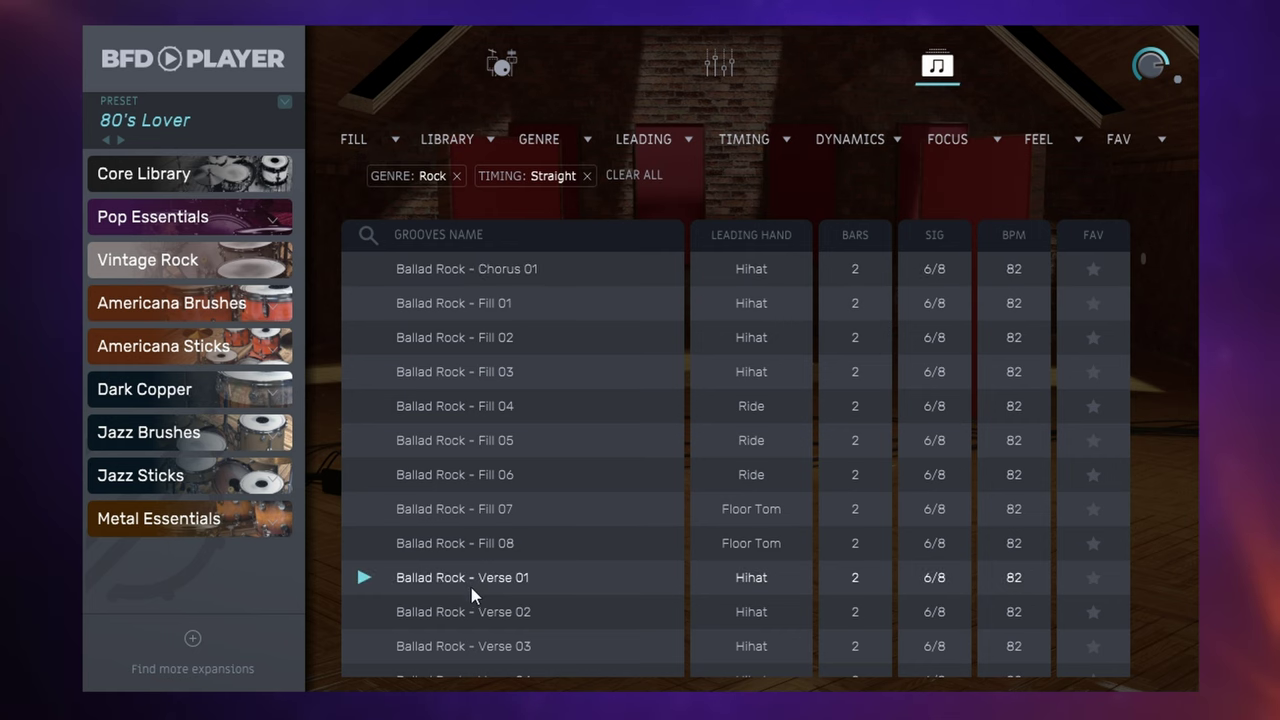
left_click(867, 238)
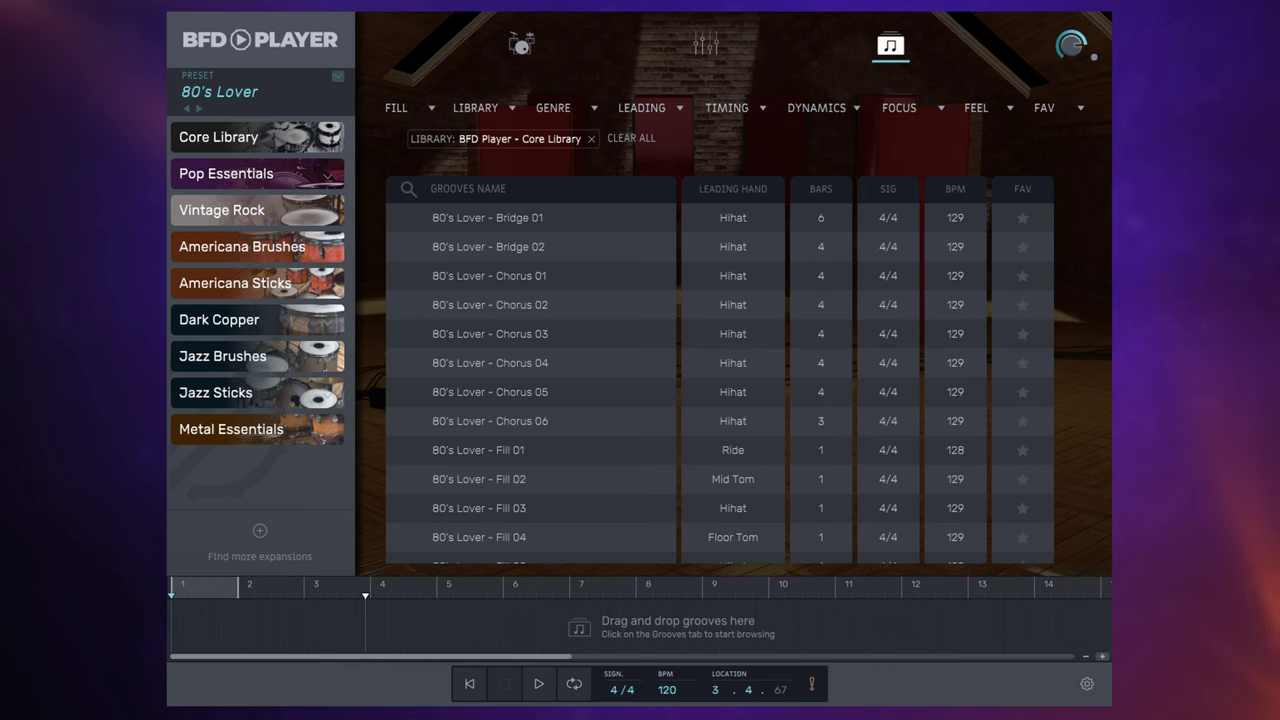
- Place 80's Lover Verse 01, Chorus 01 and Verse 02 in sequence on the timeline
scroll(526, 373, "down", 4)
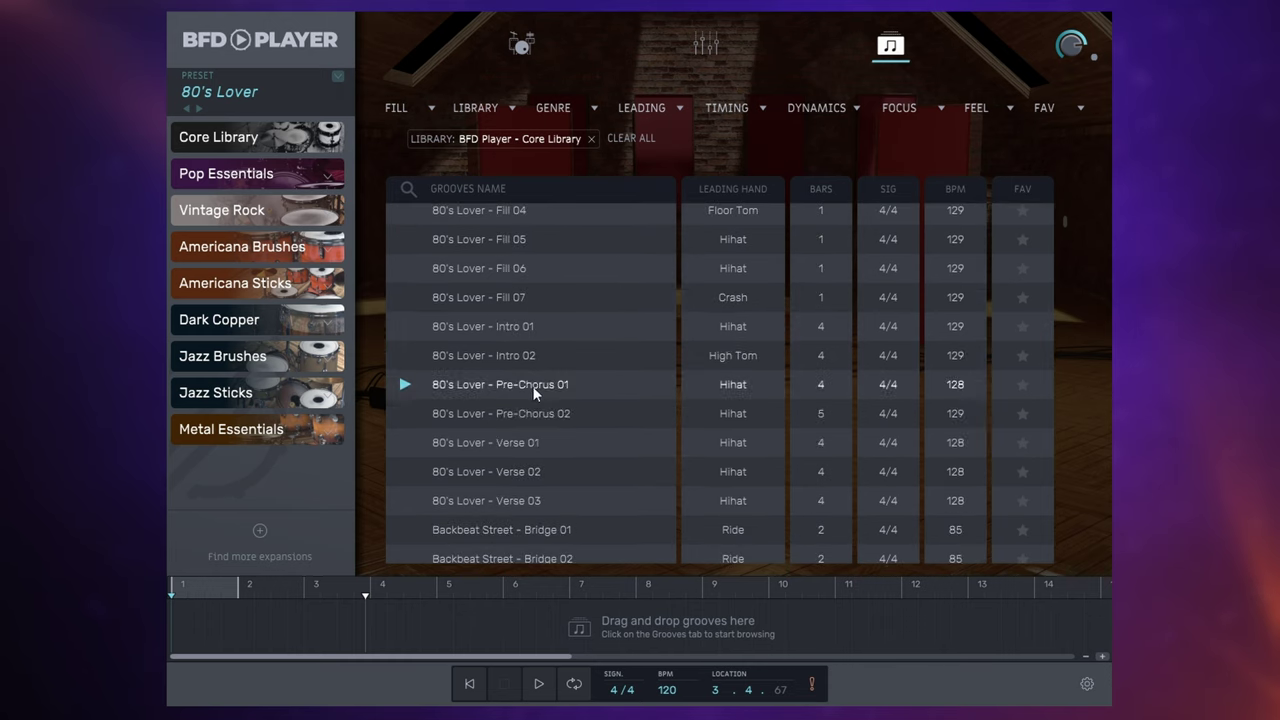
left_click_drag(520, 442, 180, 633)
scroll(469, 430, "up", 2)
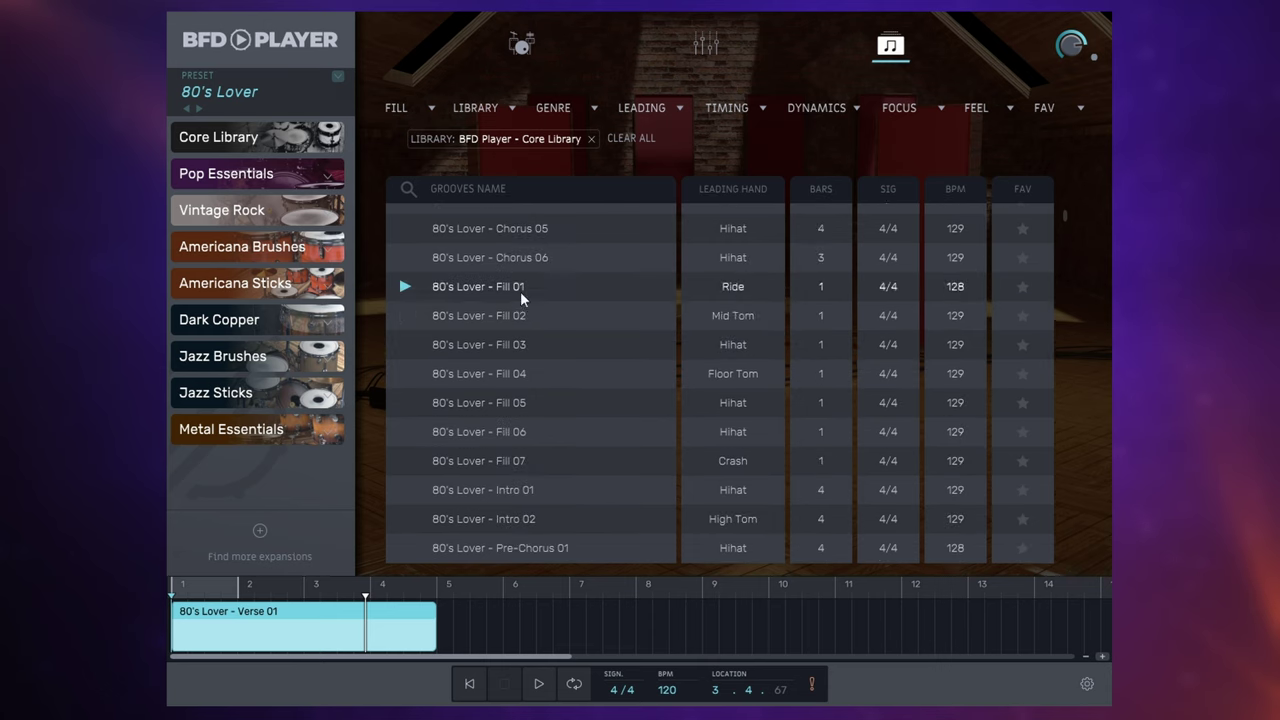
scroll(520, 291, "up", 2)
left_click_drag(524, 277, 467, 620)
scroll(536, 370, "down", 4)
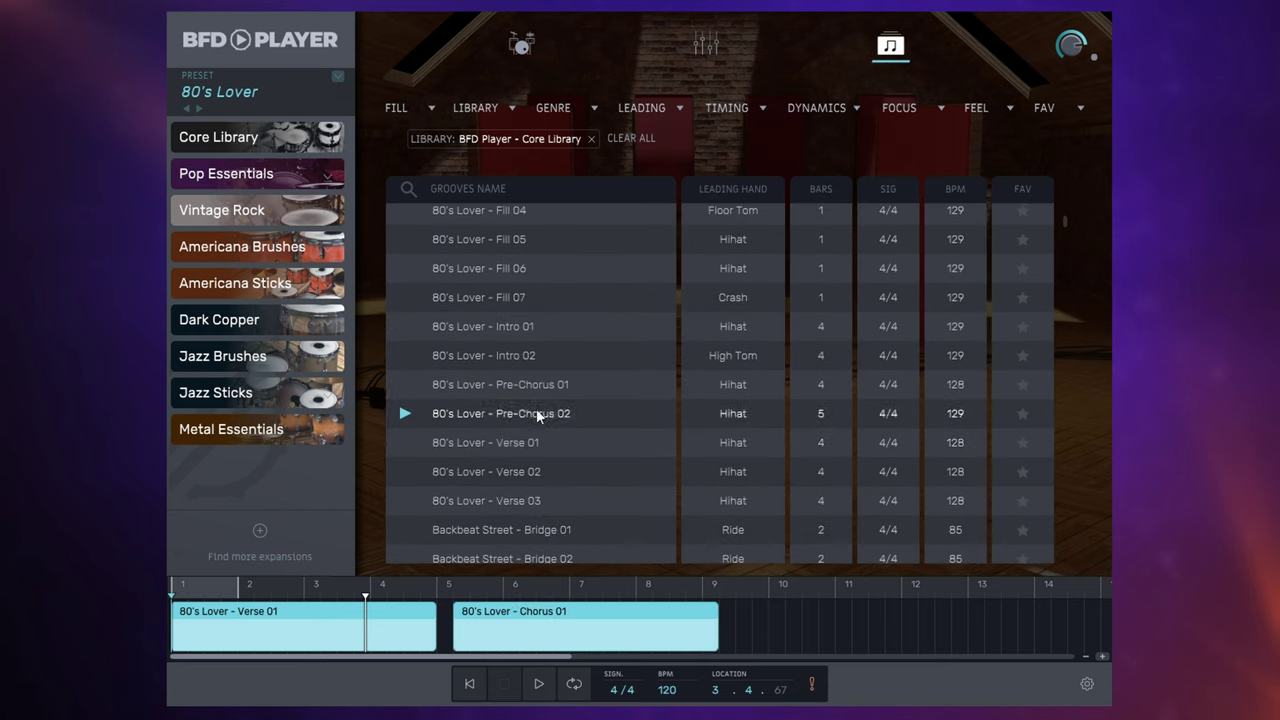
left_click_drag(522, 474, 736, 630)
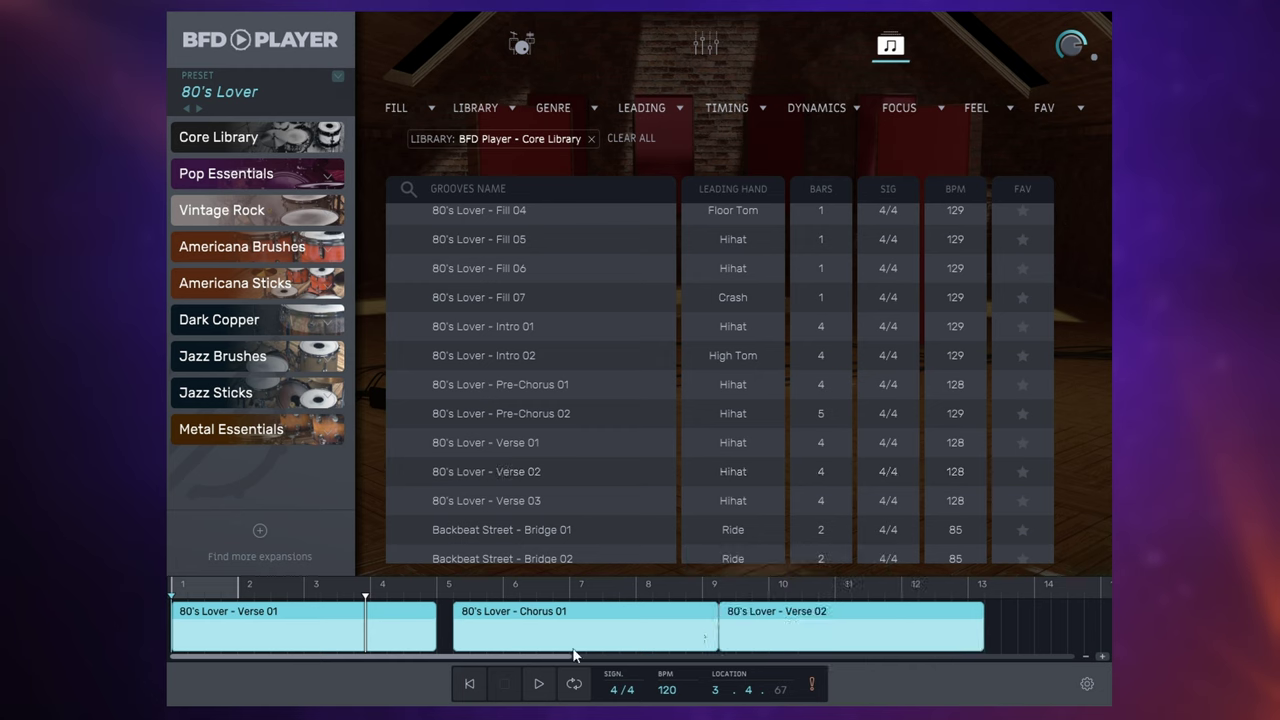
left_click_drag(573, 655, 575, 640)
left_click_drag(810, 644, 795, 645)
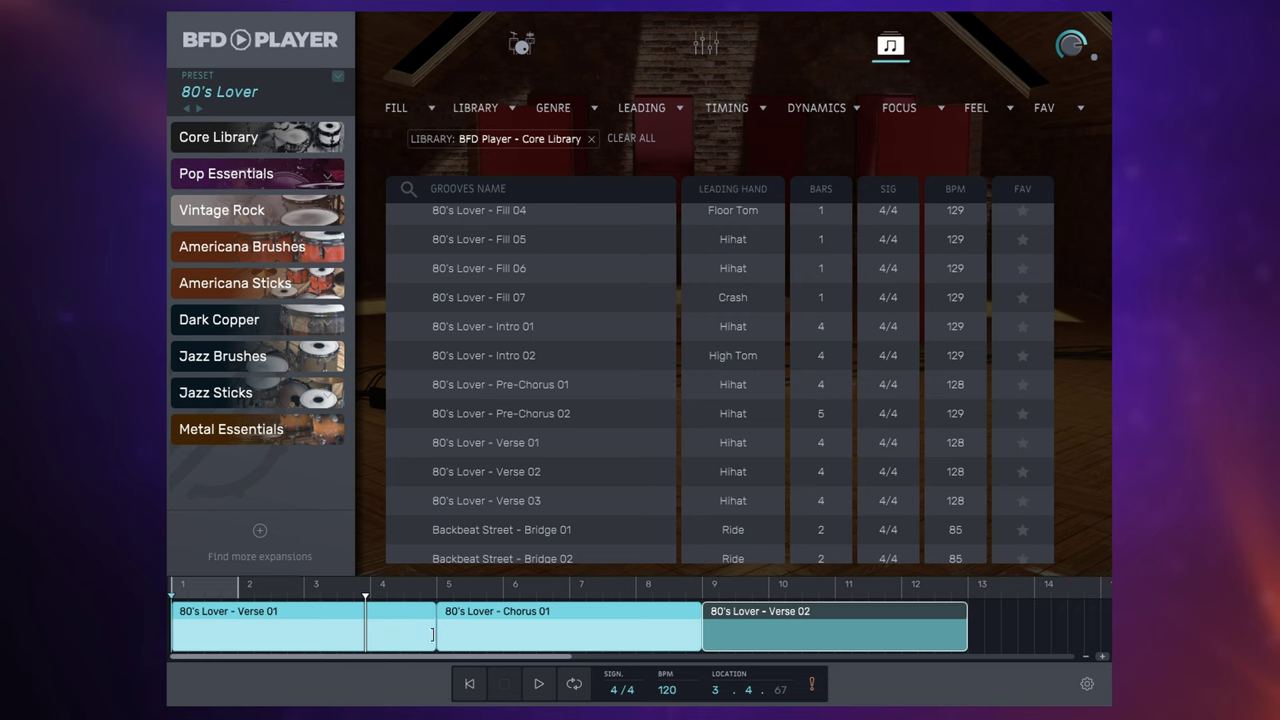
- Shorten Verse 01 to about bar 3.3 and slide Chorus 01 and Verse 02 up behind it
left_click_drag(436, 638, 340, 640)
left_click_drag(520, 643, 425, 644)
left_click_drag(728, 645, 658, 644)
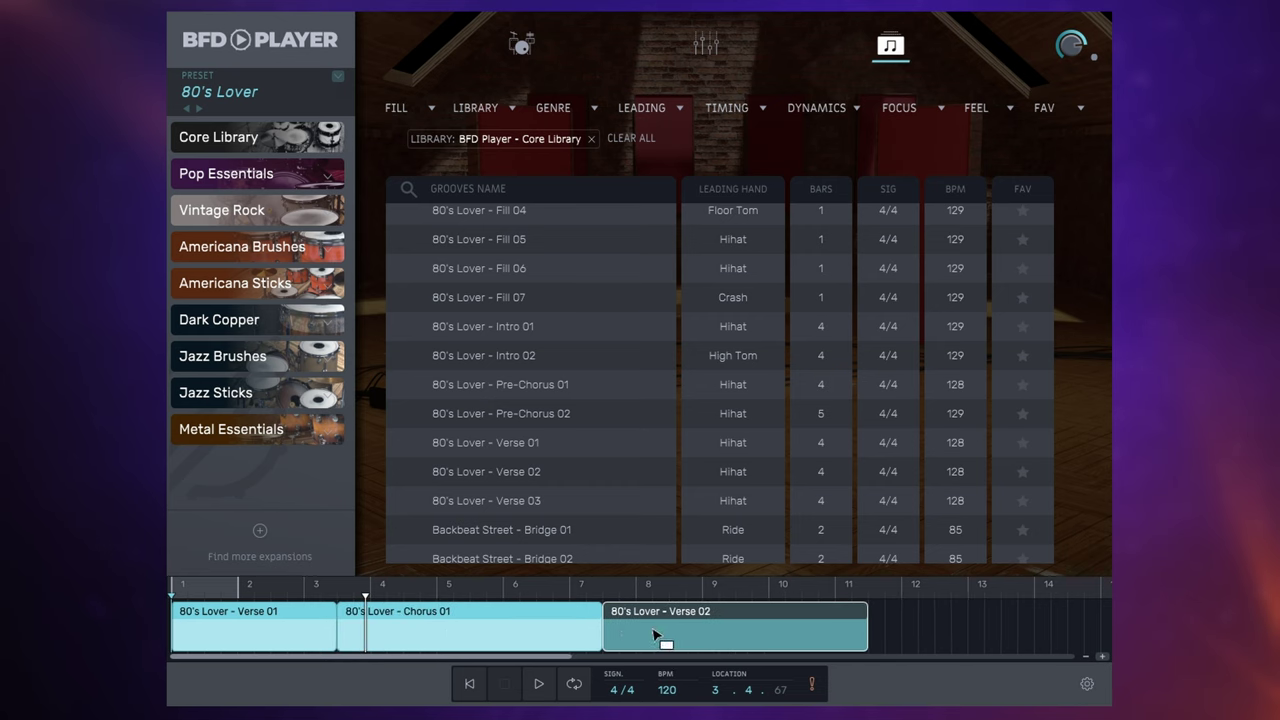
- Play the arrangement from near bar 3.4, then stop it
left_click(368, 597)
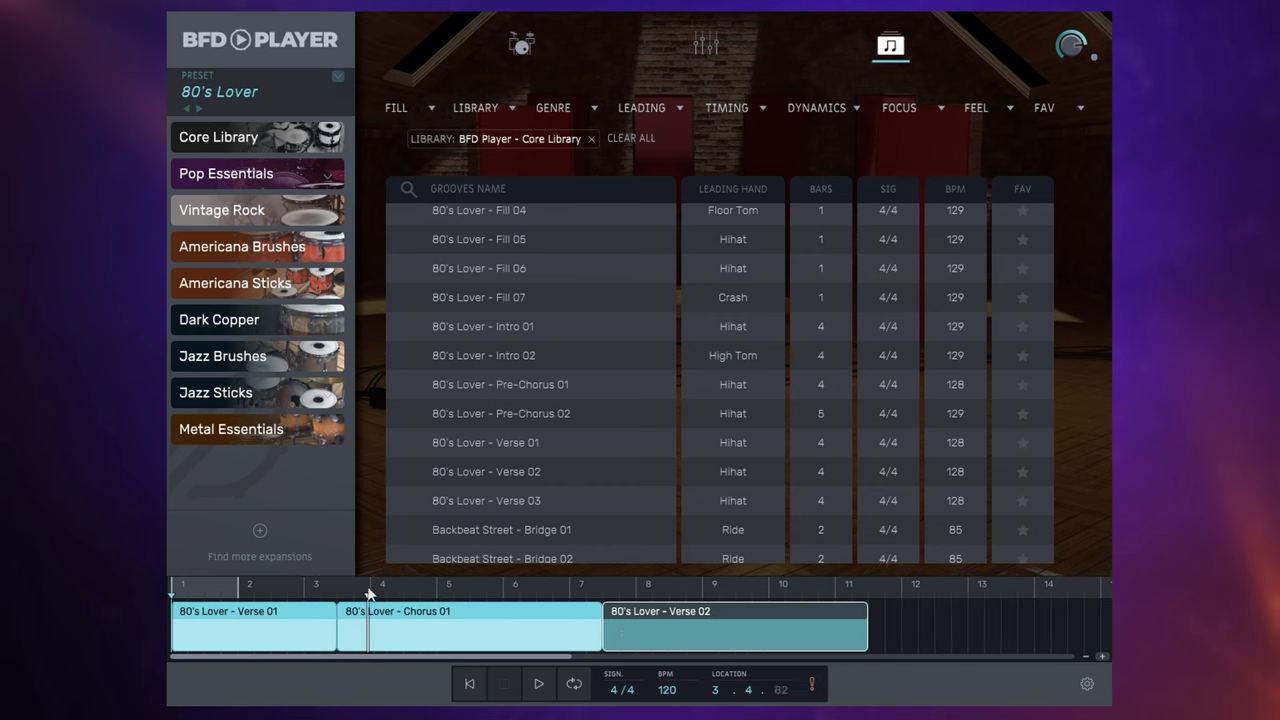
left_click(540, 688)
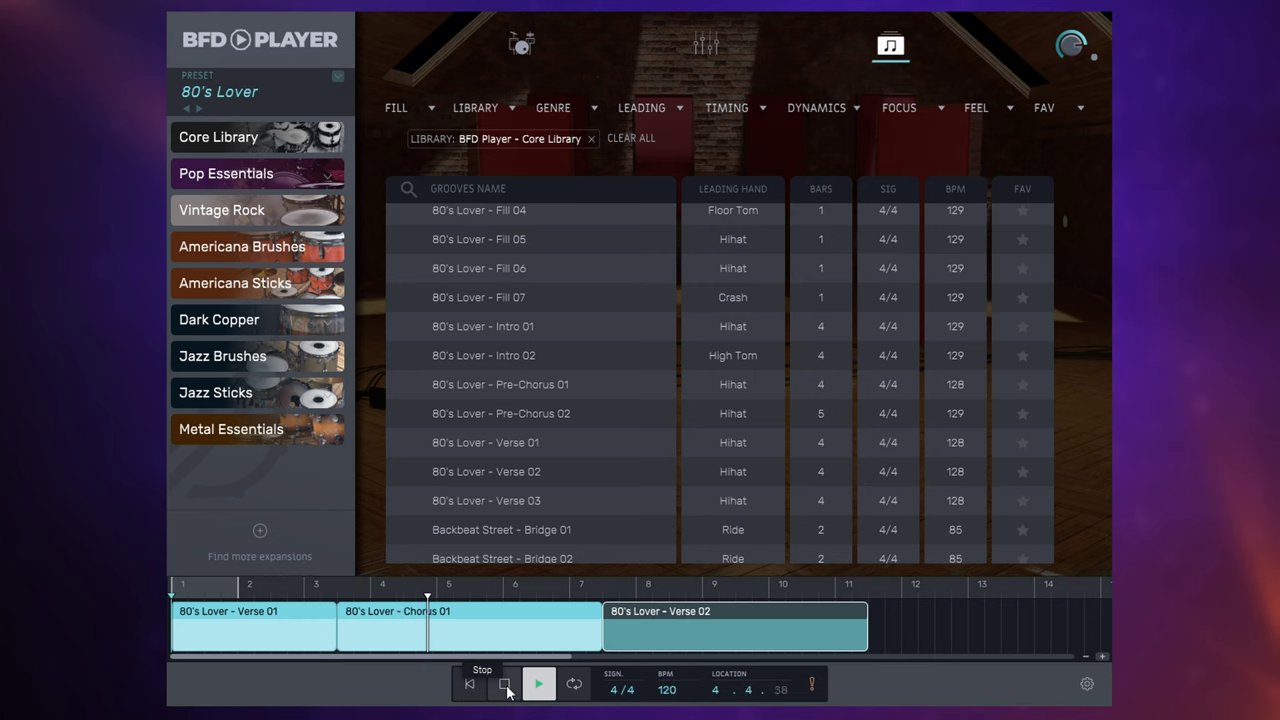
left_click(505, 687)
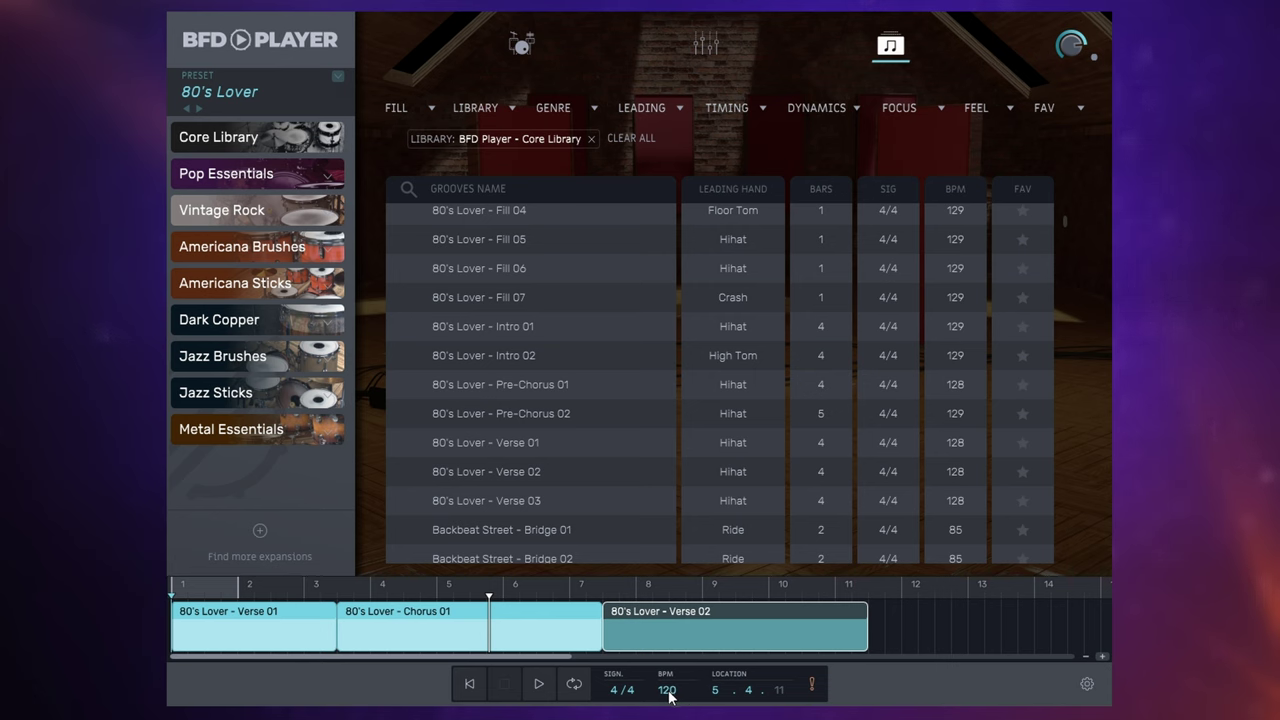
- Drag all three groove clips onto the Studio One BFD Player track at bar 1 and open the part's notes
left_click(276, 630)
left_click(274, 628)
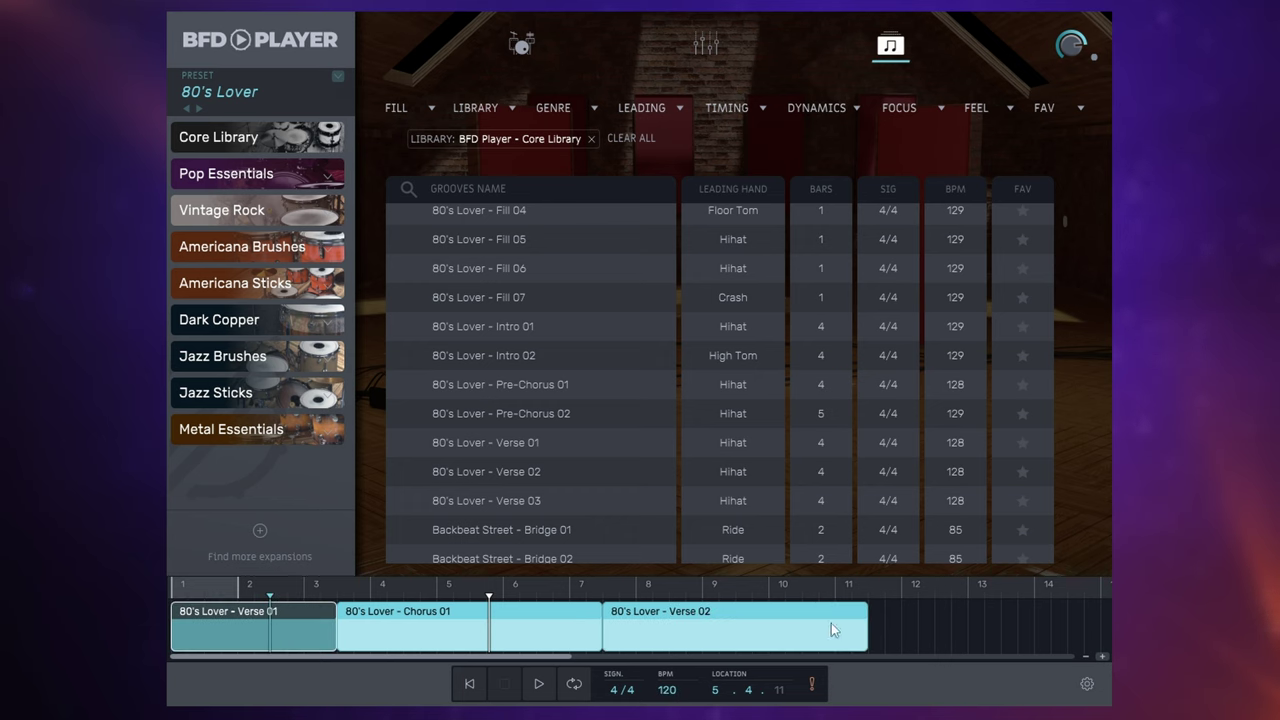
left_click_drag(896, 632, 0, 53)
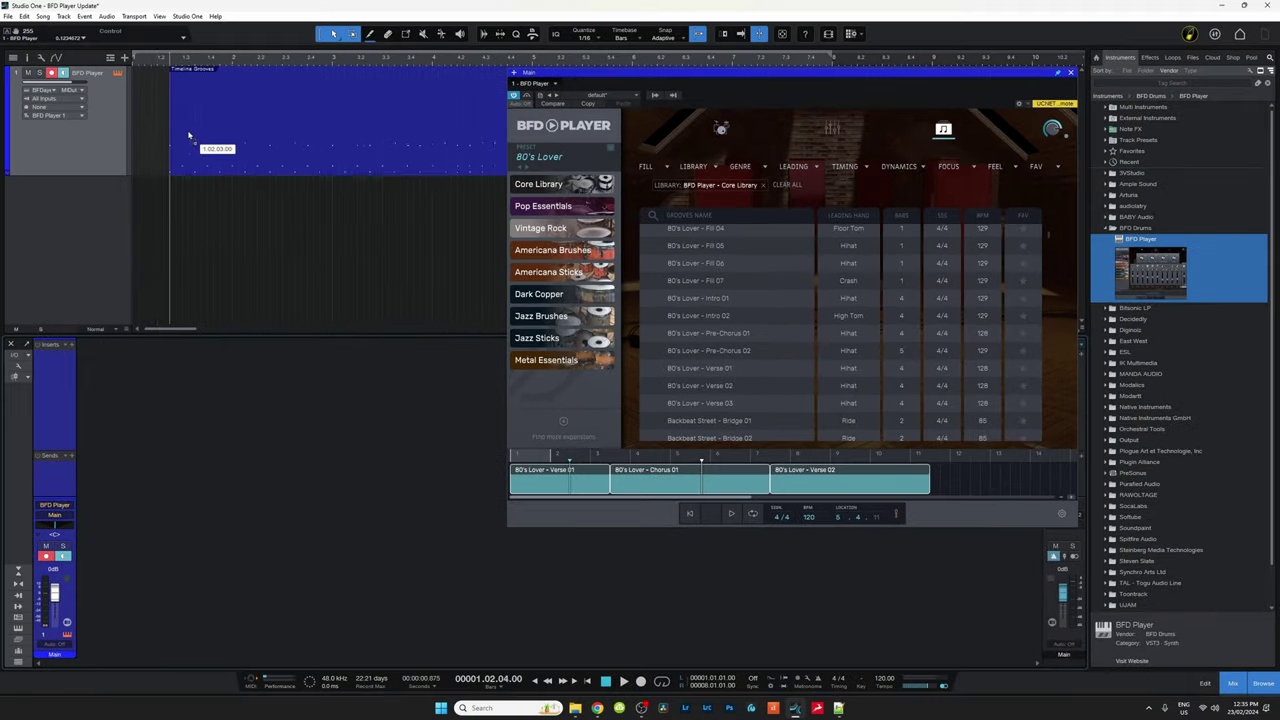
left_click_drag(189, 134, 151, 137)
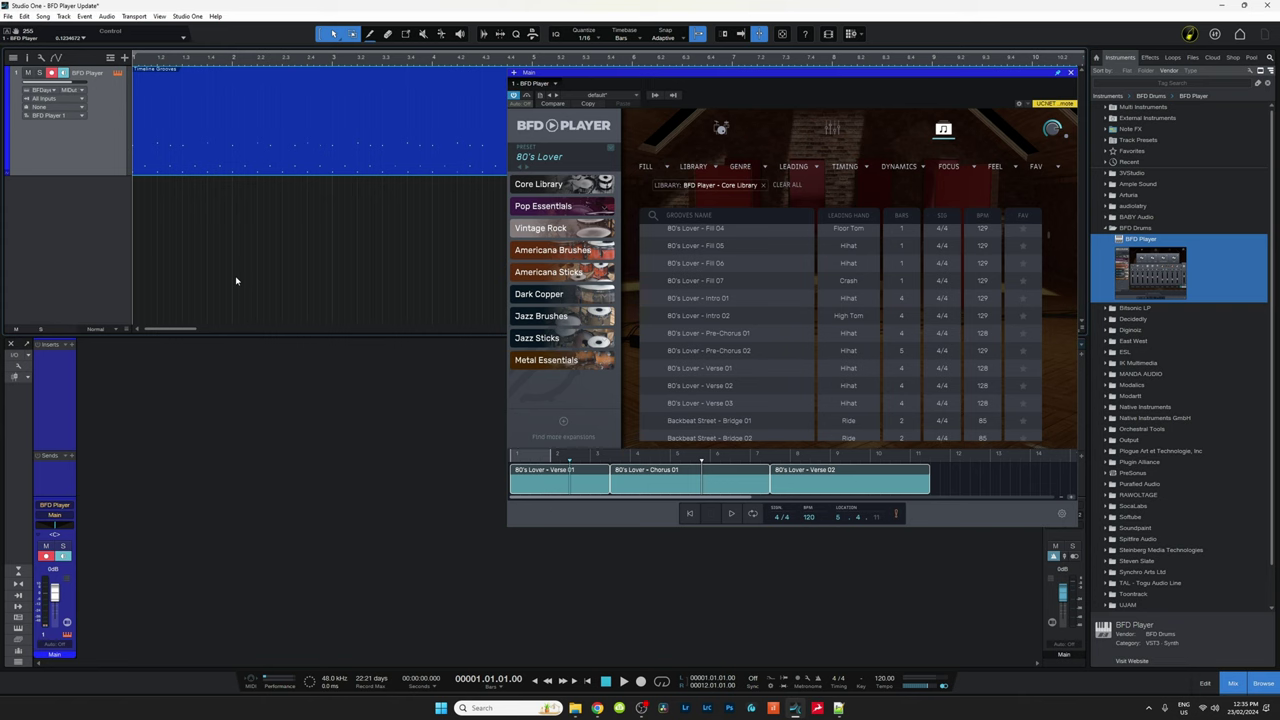
double_click(201, 165)
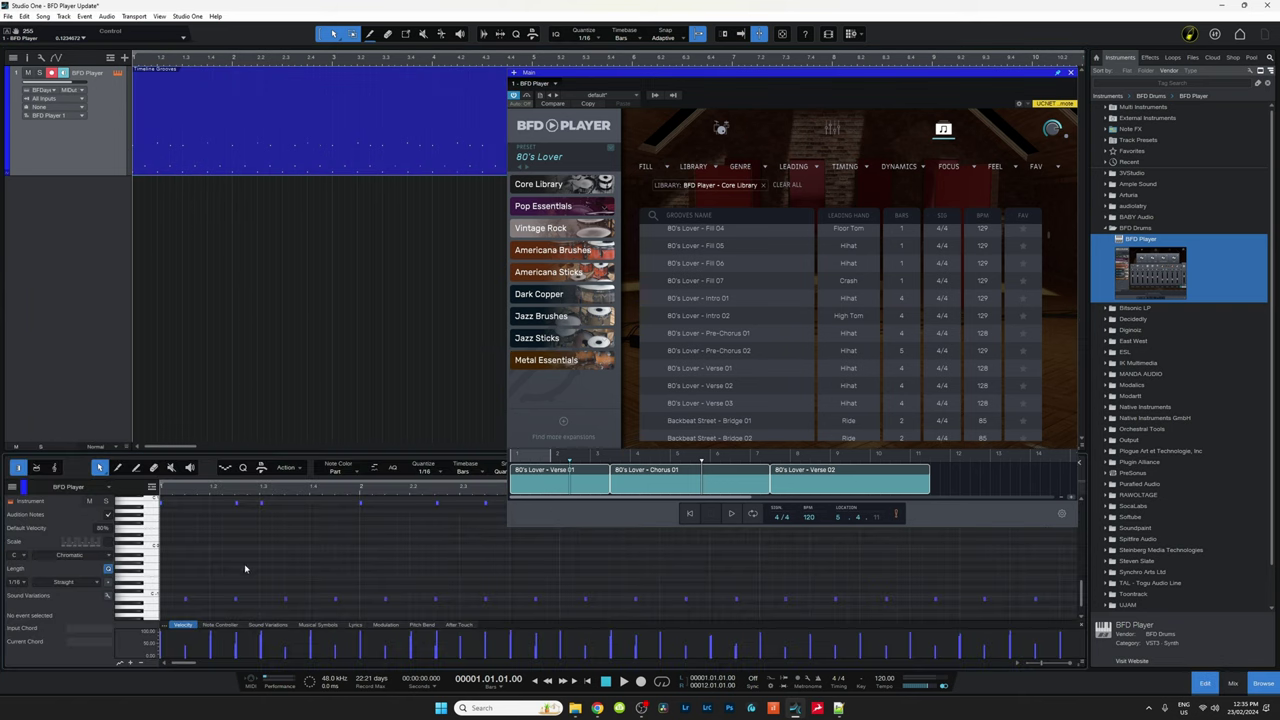